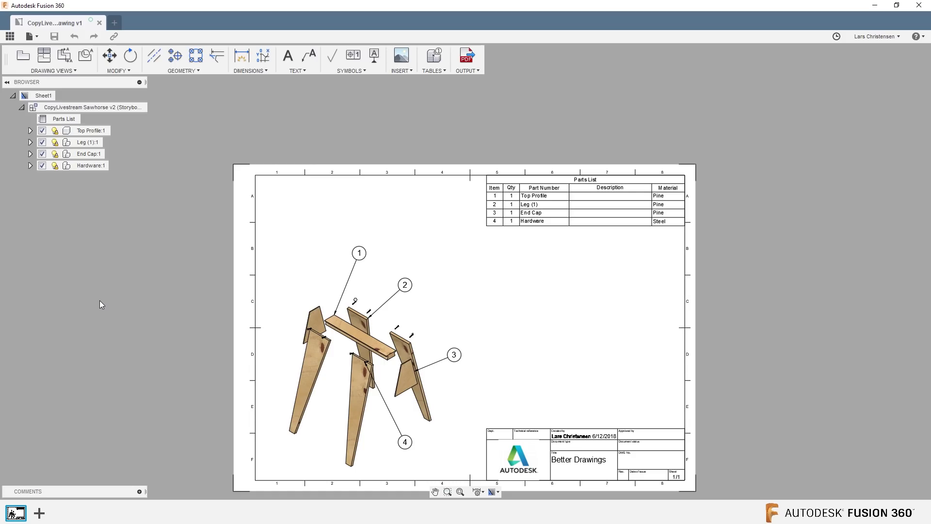
pyautogui.click(39, 39)
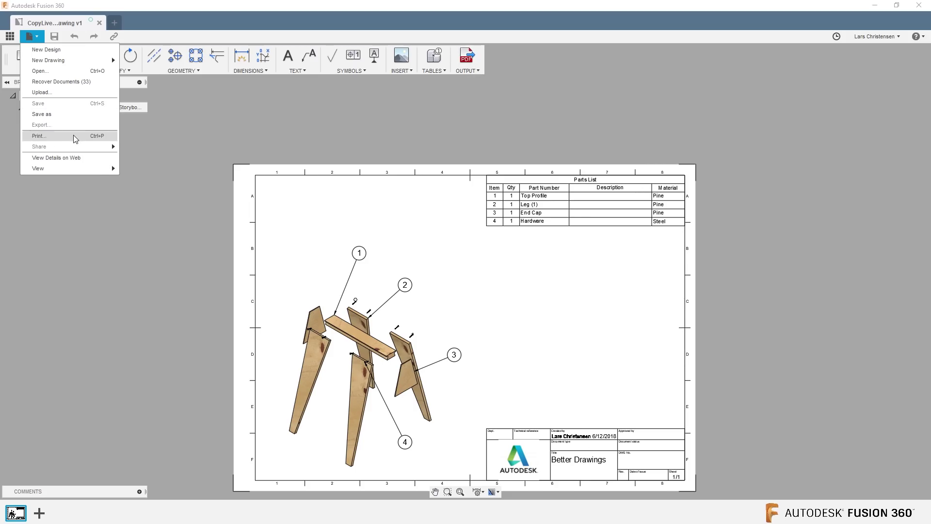
pyautogui.click(150, 218)
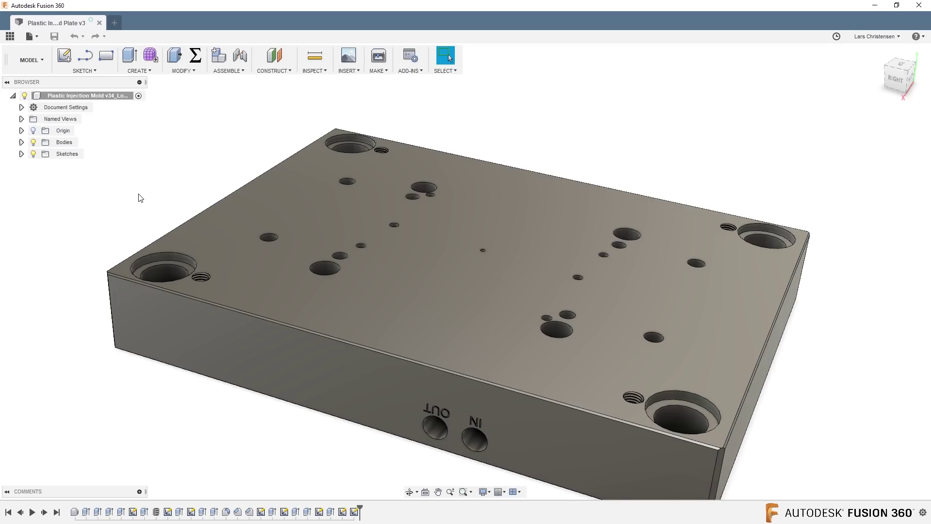
pyautogui.click(138, 71)
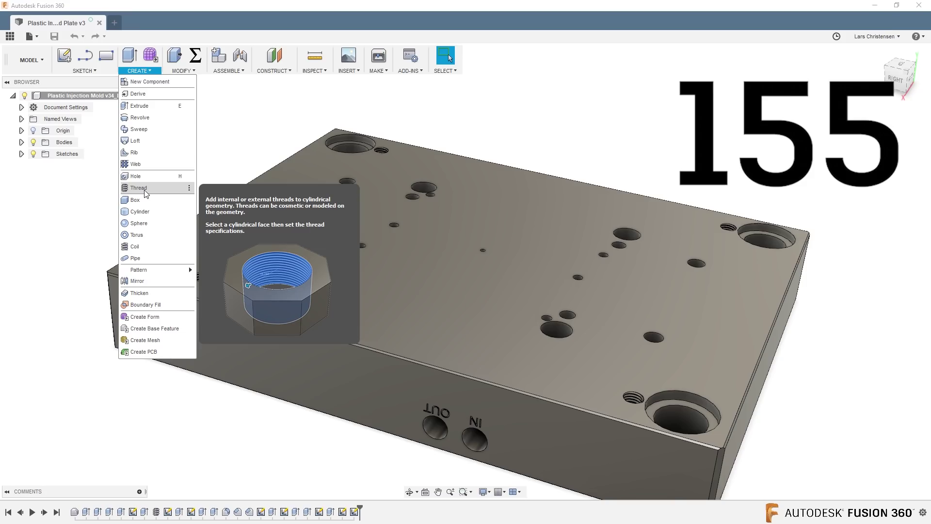
pyautogui.click(238, 138)
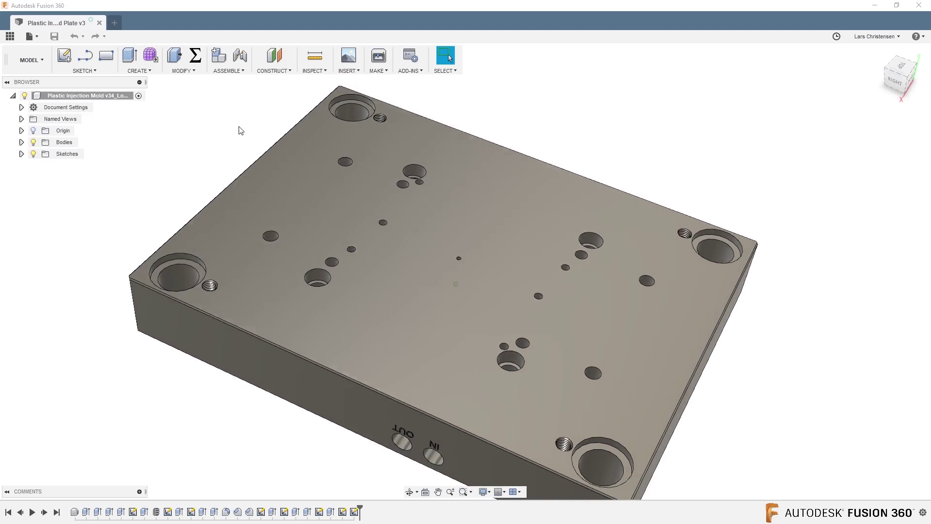
pyautogui.click(152, 74)
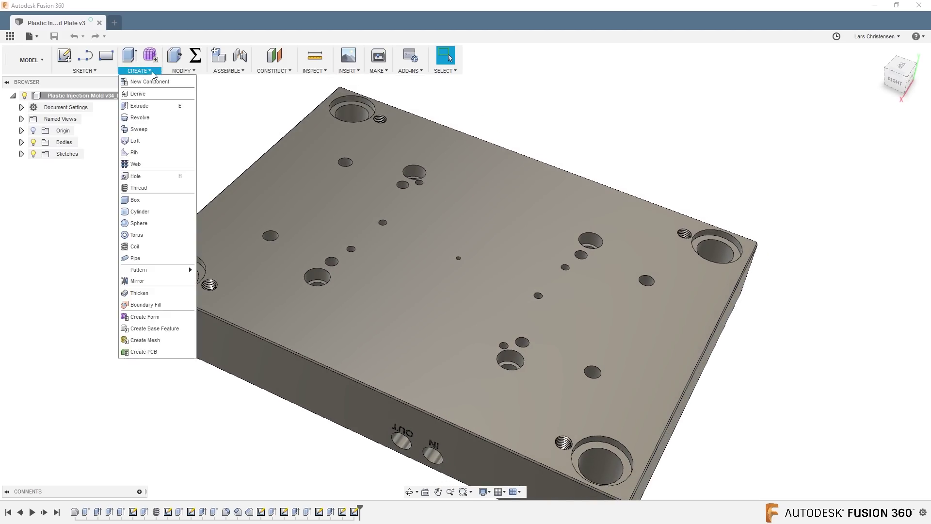
pyautogui.click(140, 177)
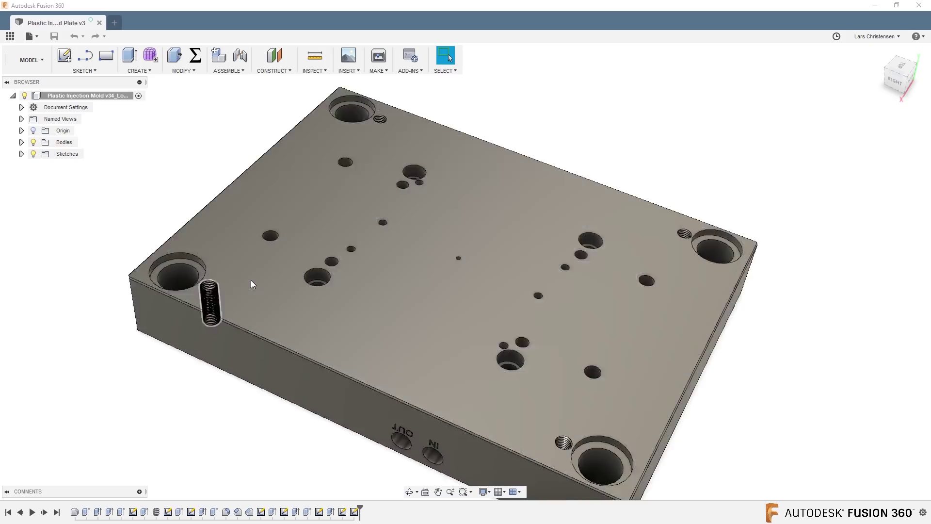
pyautogui.scroll(10, 204, 286)
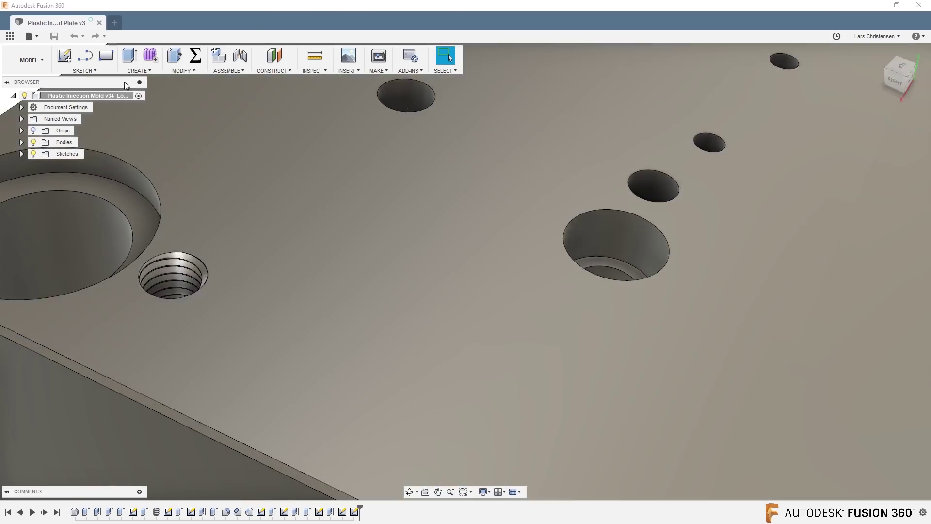
pyautogui.click(139, 71)
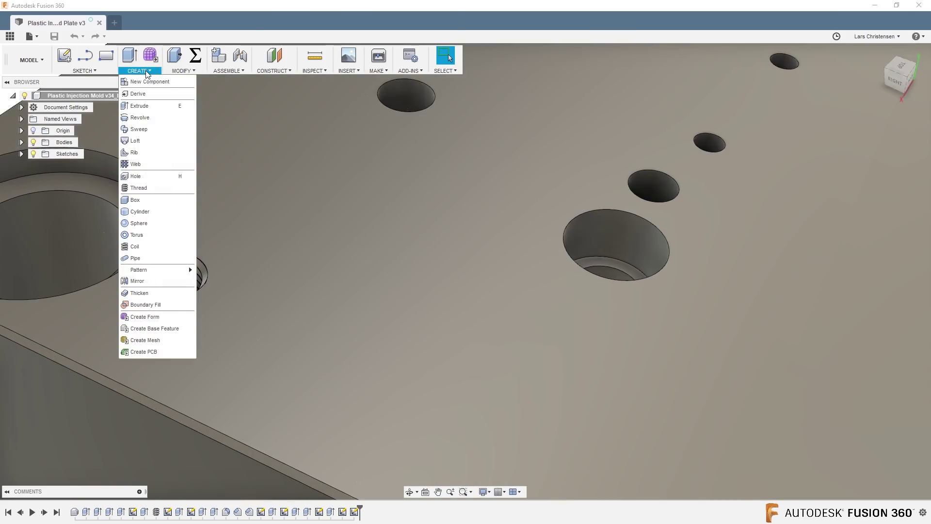
pyautogui.click(145, 175)
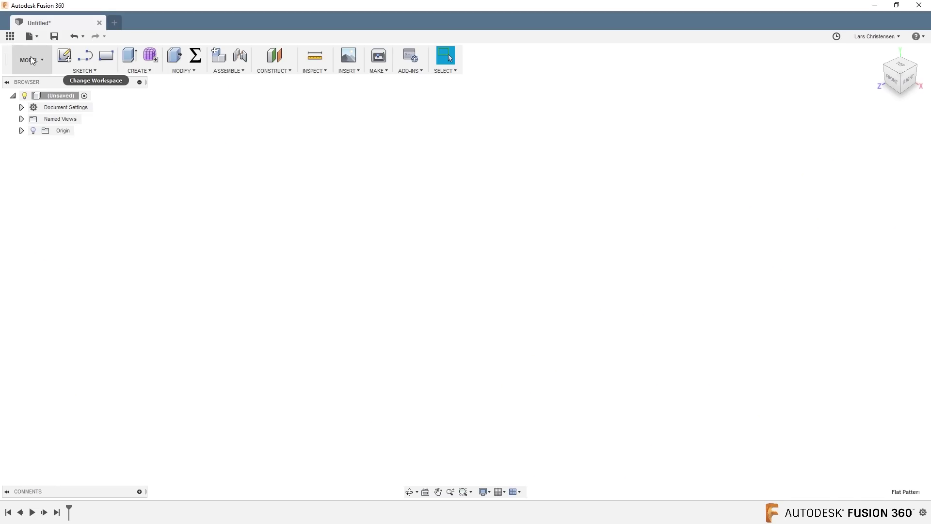
# Switch to the Sheet Metal workspace and start a new sketch on the front origin plane
pyautogui.click(31, 59)
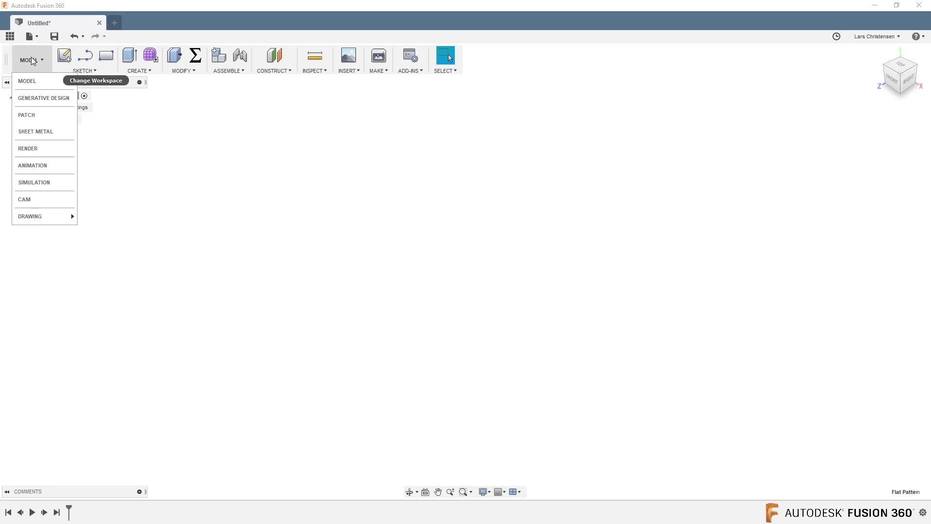
pyautogui.click(46, 131)
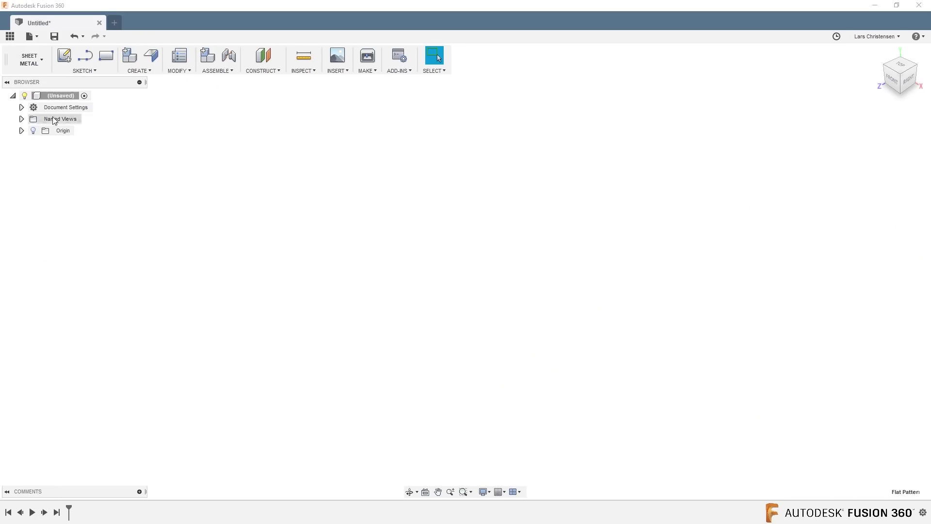
pyautogui.click(64, 55)
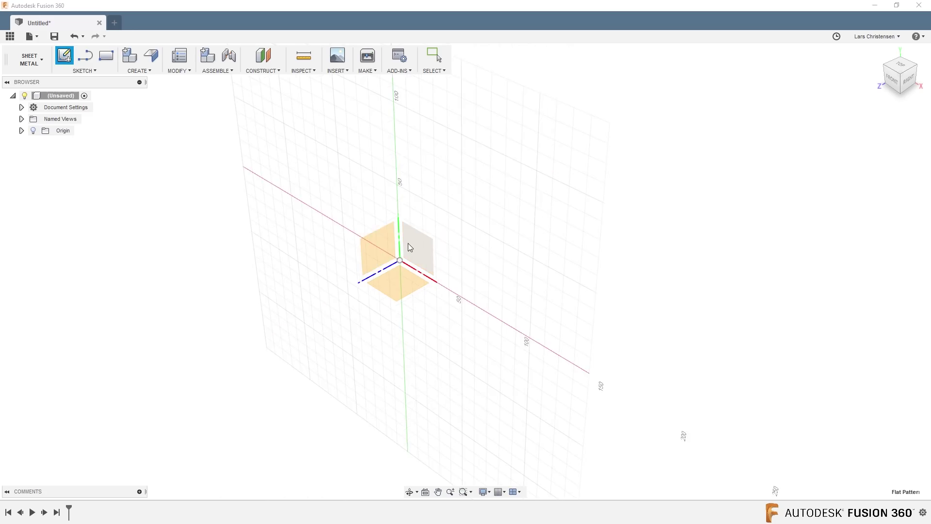
pyautogui.click(406, 247)
# Draw two connected lines forming an L with its corner at the origin: one horizontal, one vertical about 91 mm high
pyautogui.press('l')
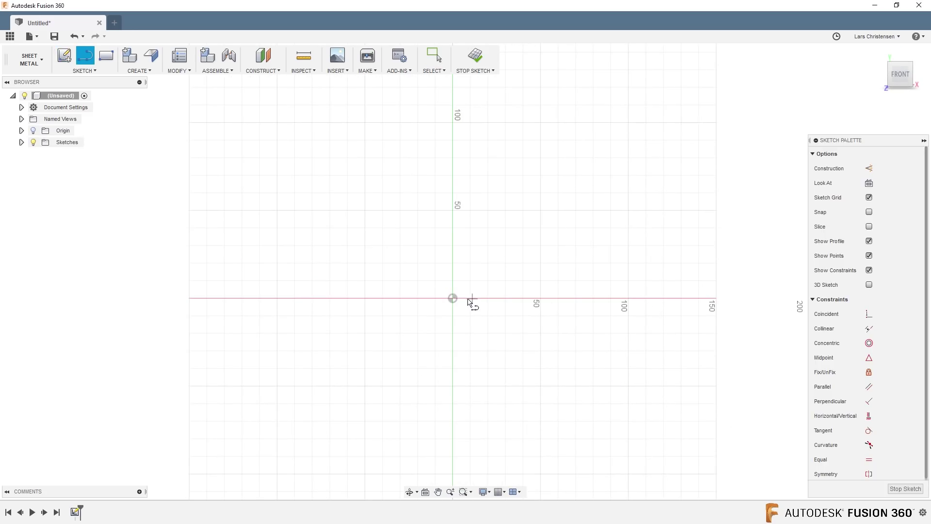
pyautogui.click(632, 298)
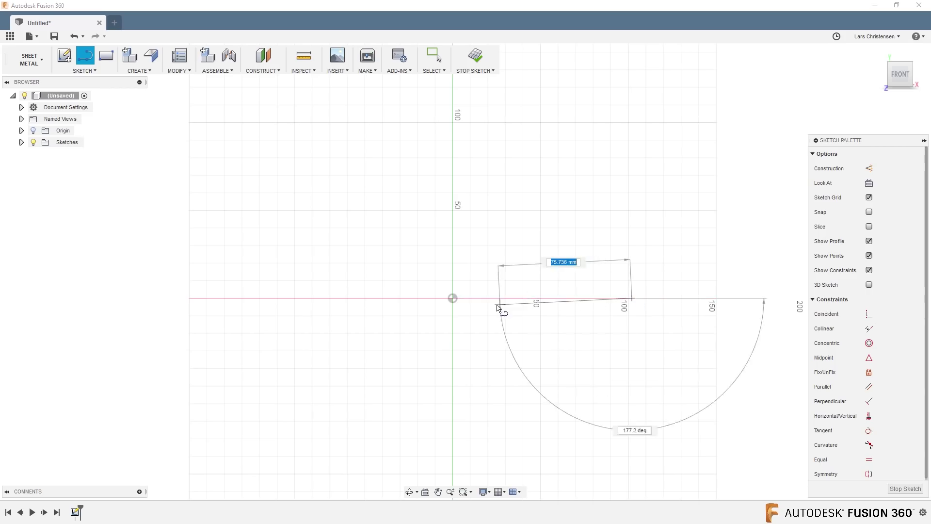
pyautogui.click(452, 298)
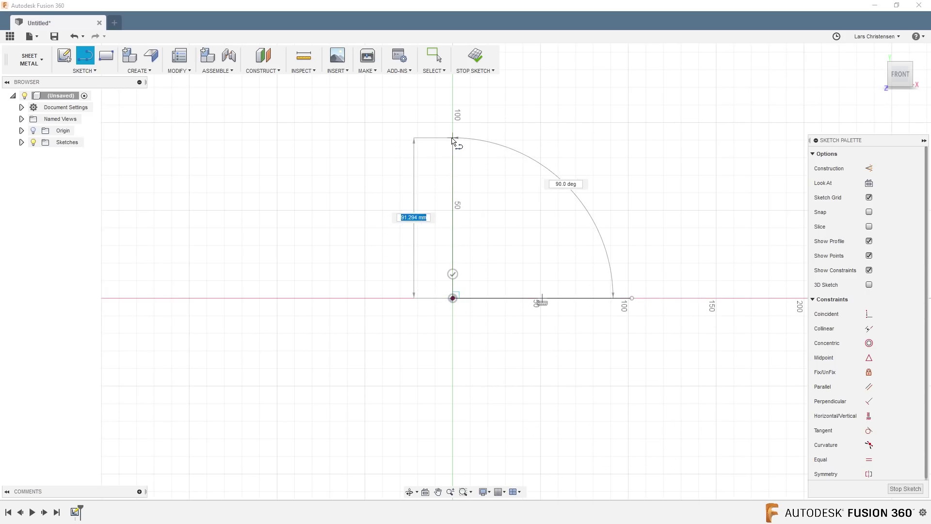
pyautogui.click(452, 138)
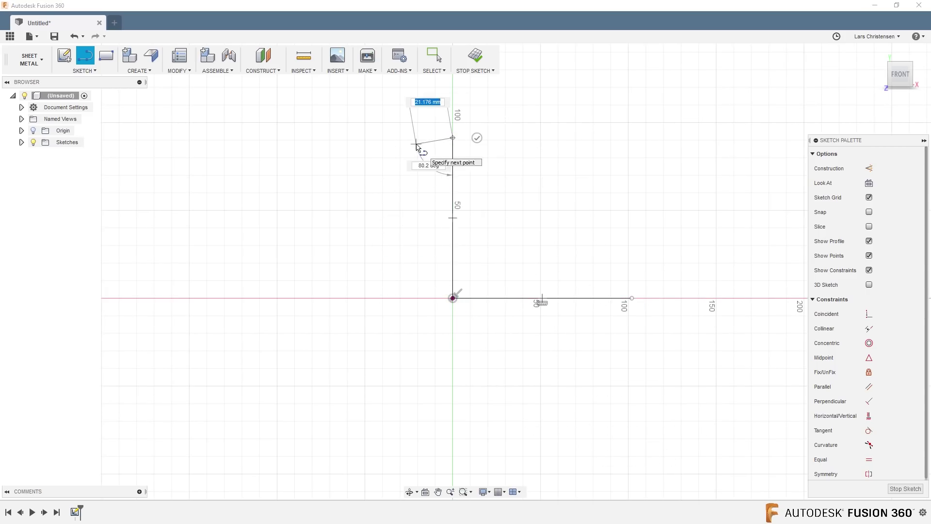
pyautogui.press('Escape')
# Dimension the vertical line to 80 mm and constrain the horizontal line to equal length
pyautogui.press('d')
pyautogui.click(452, 199)
pyautogui.click(371, 221)
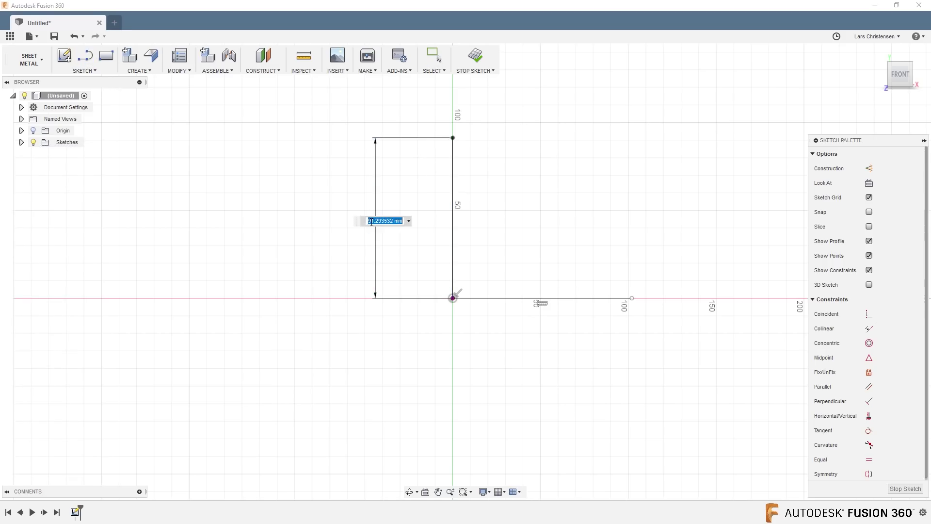
pyautogui.write('80')
pyautogui.press('Return')
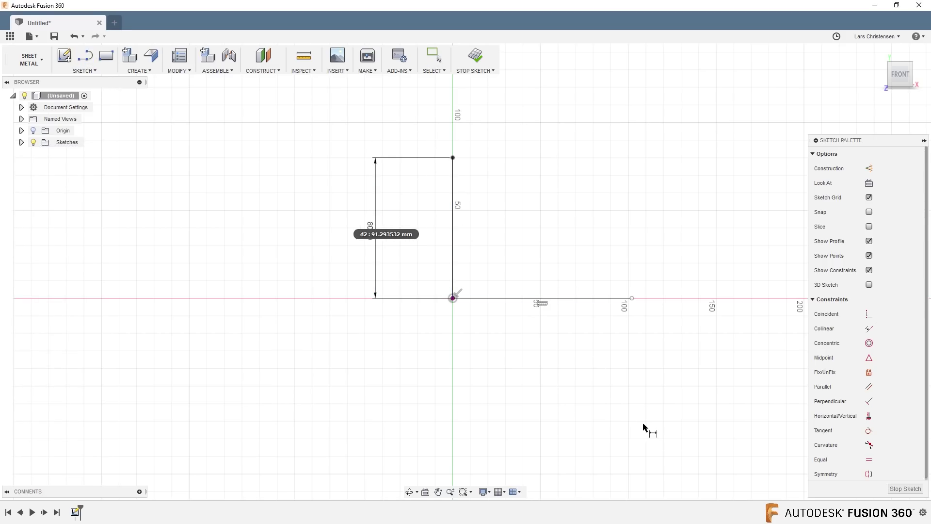
pyautogui.click(869, 459)
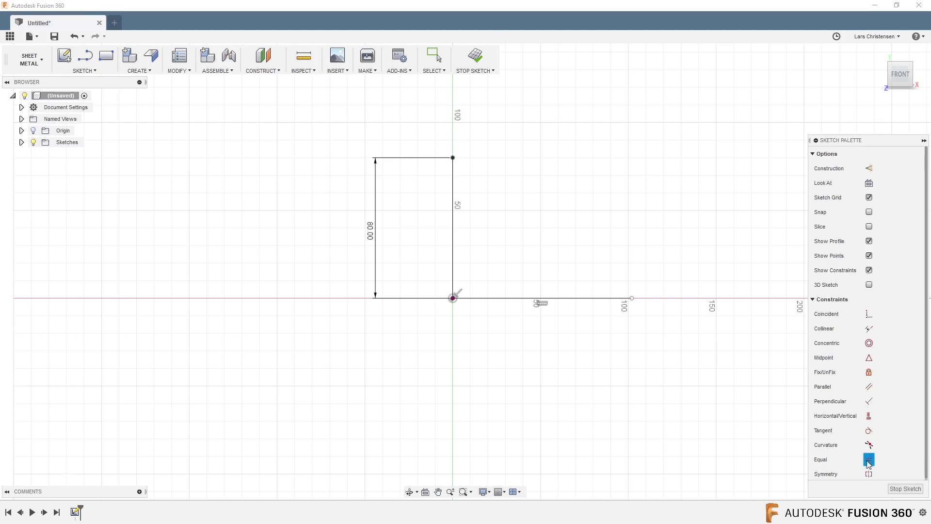
pyautogui.click(450, 222)
pyautogui.click(499, 298)
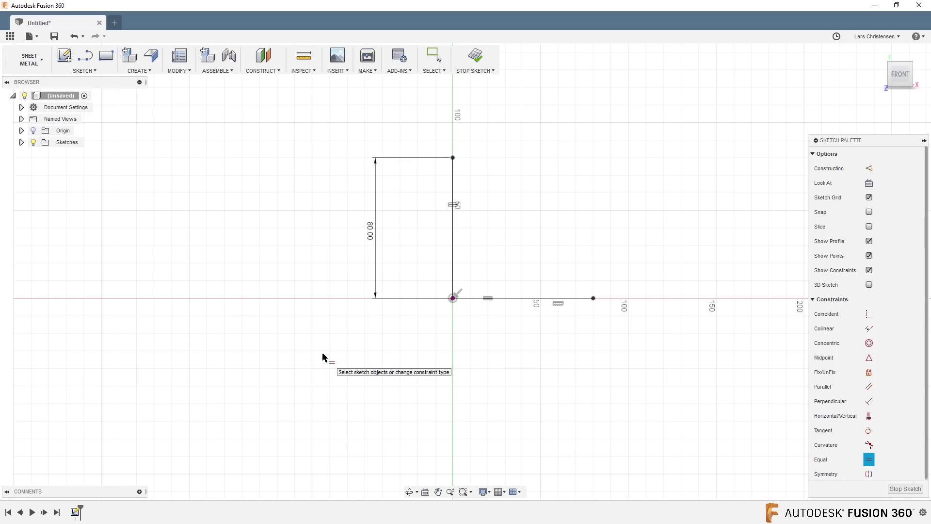
# Create a one-sided flange from the L-shaped profile with a distance of 110 mm, using the Steel (mm) rule
pyautogui.click(152, 56)
pyautogui.click(398, 228)
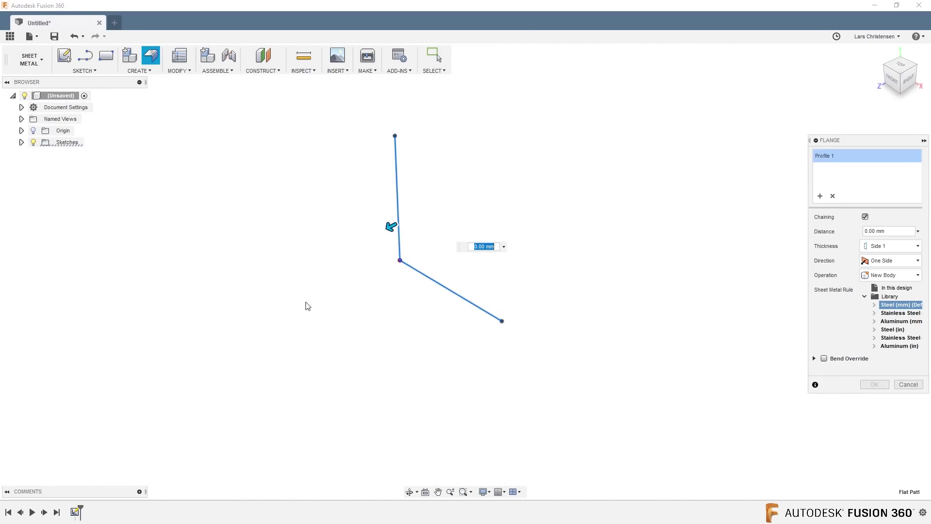
pyautogui.moveTo(390, 225); pyautogui.dragTo(213, 291)
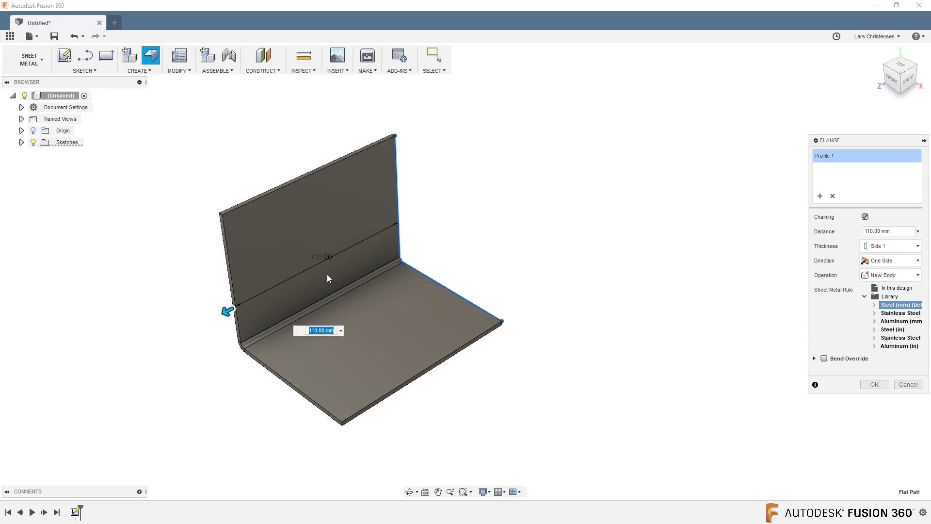
pyautogui.keyDown('shift'); pyautogui.moveTo(388, 322); pyautogui.dragTo(420, 300, button='middle'); pyautogui.keyUp('shift')
pyautogui.click(875, 384)
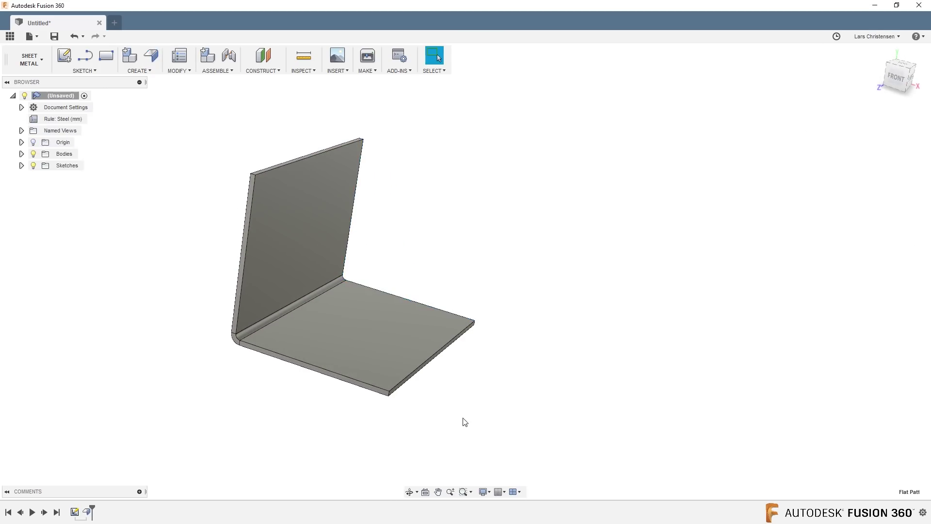
# Create a flat pattern of the bent bracket with its horizontal leg as the stationary face, and return to the folded model
pyautogui.keyDown('shift'); pyautogui.moveTo(299, 340); pyautogui.dragTo(119, 221, button='middle'); pyautogui.keyUp('shift')
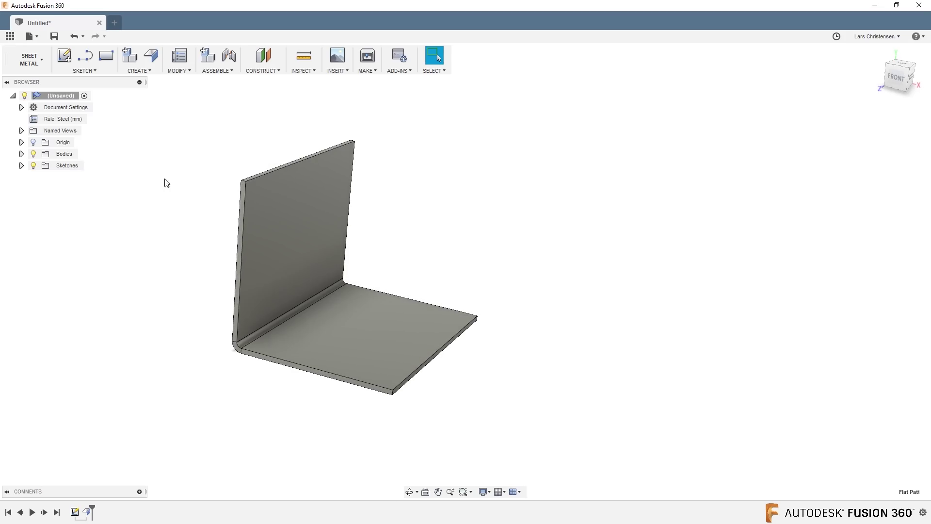
pyautogui.click(183, 73)
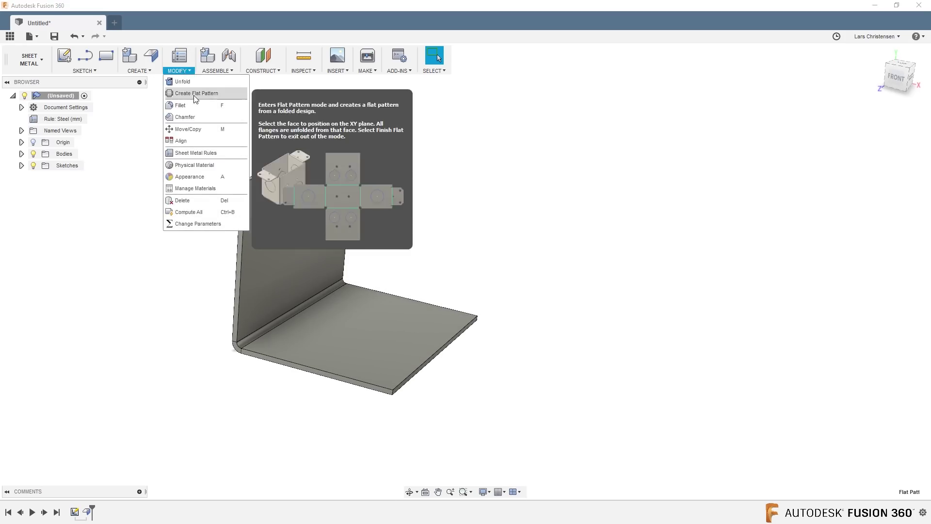
pyautogui.click(197, 93)
pyautogui.keyDown('shift'); pyautogui.moveTo(412, 412); pyautogui.dragTo(380, 329, button='middle'); pyautogui.keyUp('shift')
pyautogui.click(380, 329)
pyautogui.click(874, 180)
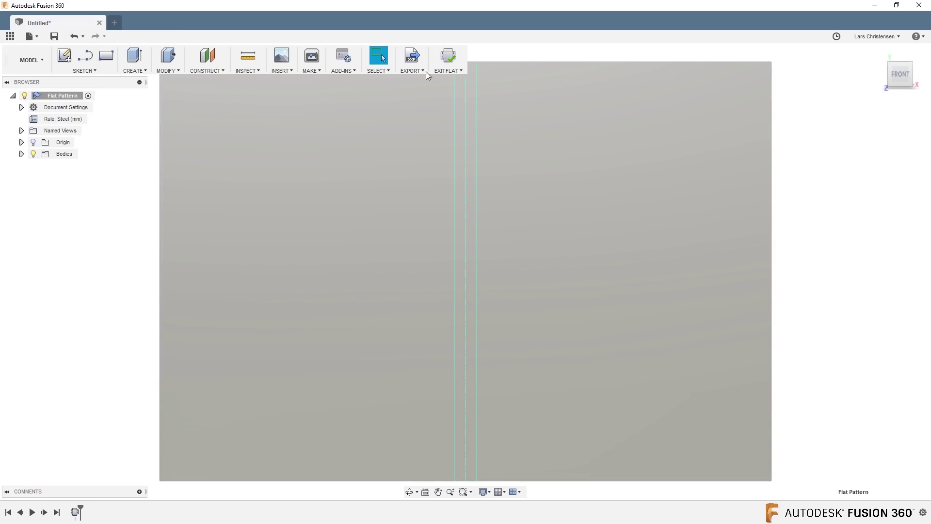
pyautogui.click(448, 57)
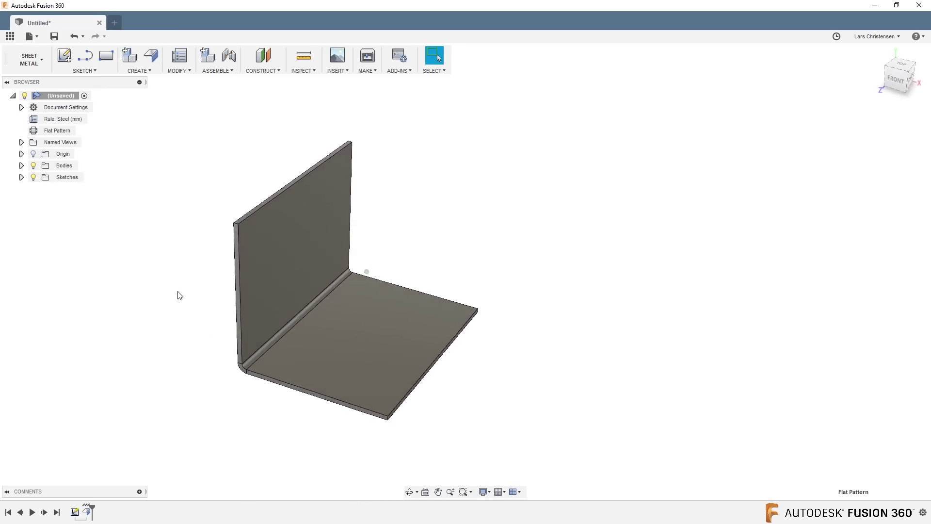
# Add a flange to the vertical leg's upper edge with 65 mm height, -60° angle and symmetric width at 25 mm distance
pyautogui.click(153, 57)
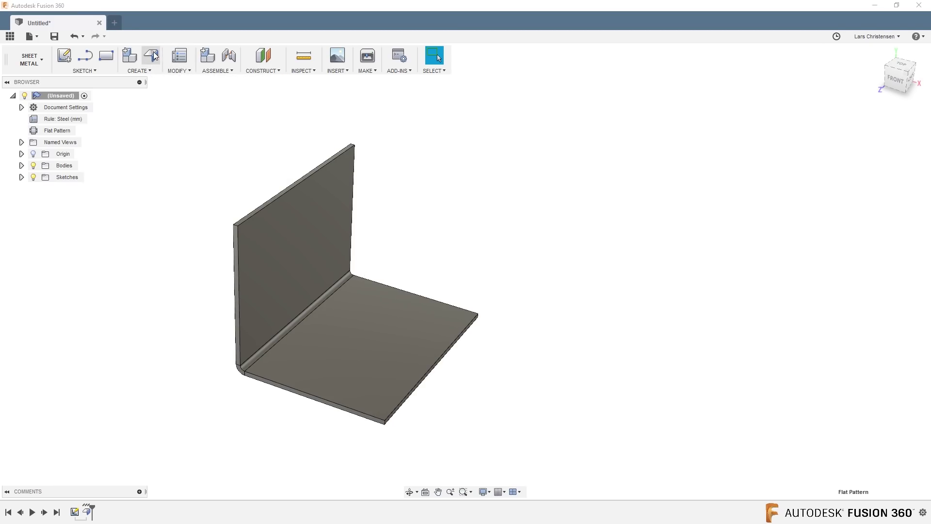
pyautogui.click(274, 197)
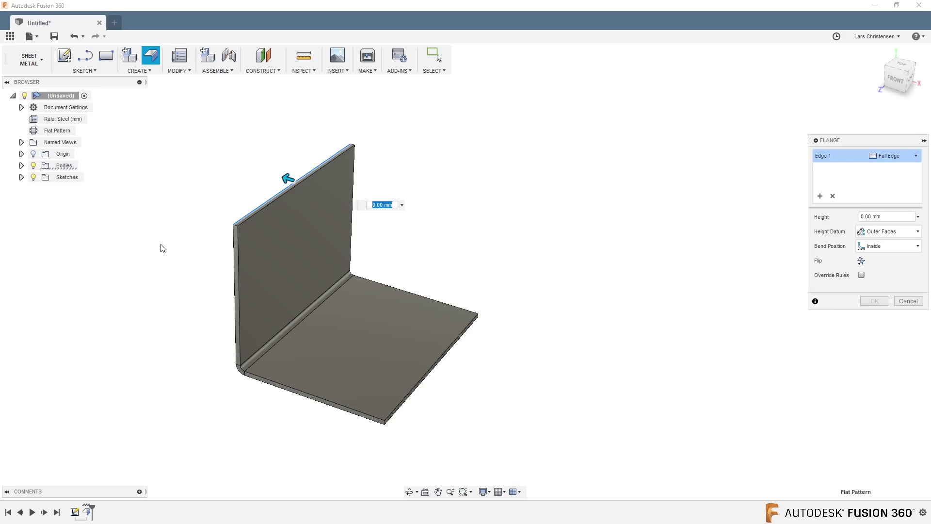
pyautogui.moveTo(287, 178); pyautogui.dragTo(270, 129)
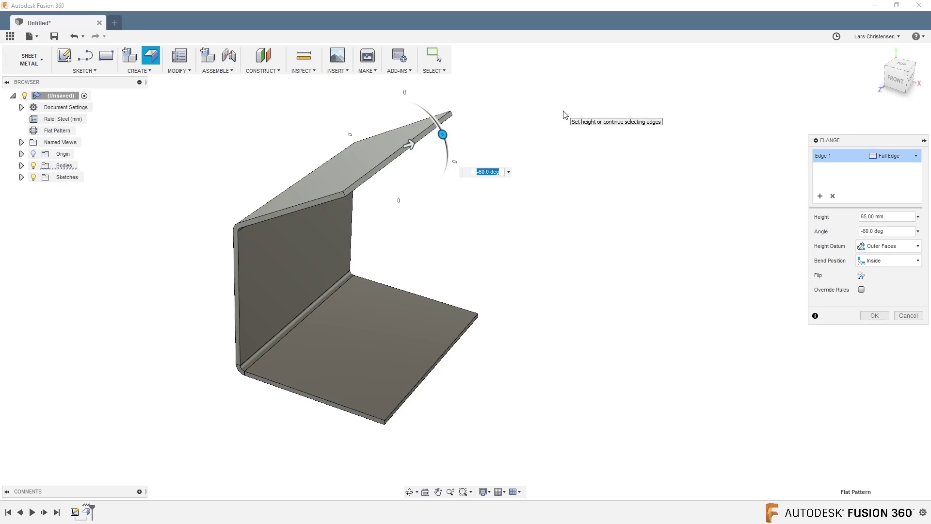
pyautogui.click(916, 157)
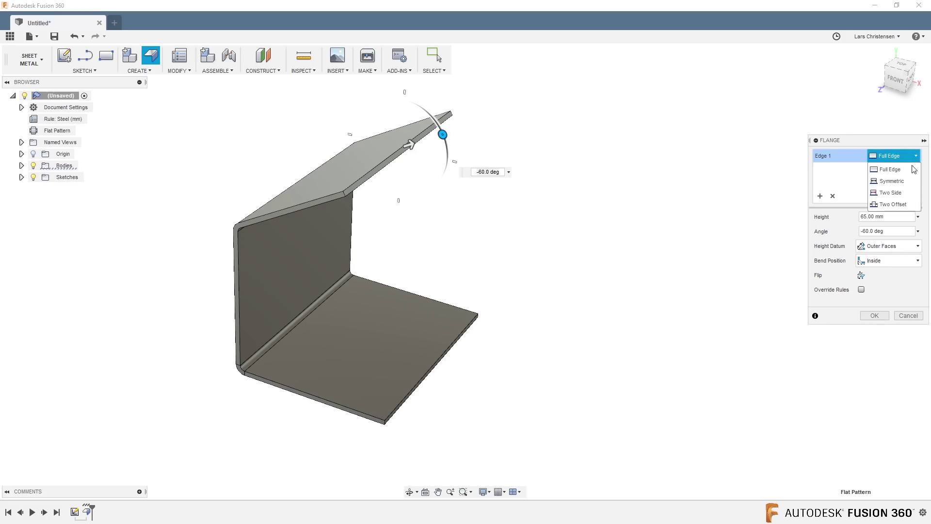
pyautogui.click(893, 181)
pyautogui.moveTo(224, 227); pyautogui.dragTo(265, 203)
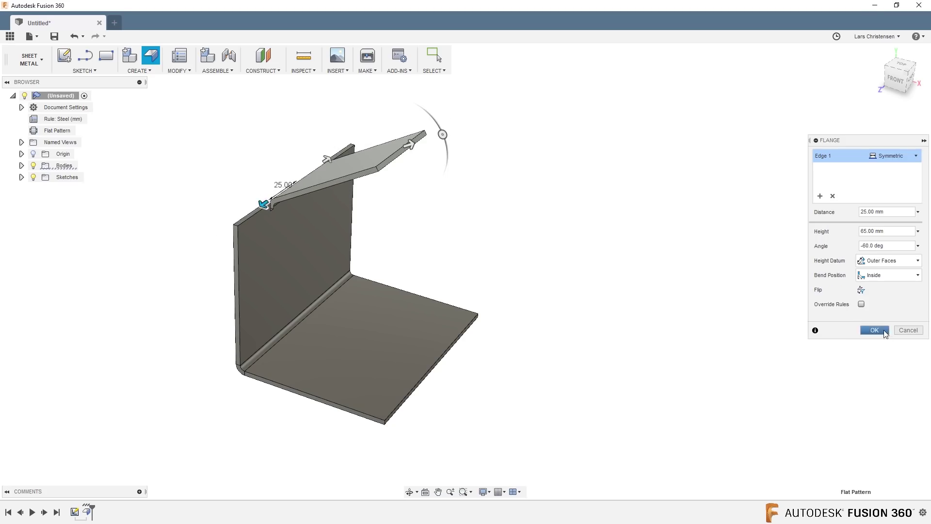
pyautogui.click(874, 330)
# Update the outdated flat pattern to include the new upper flange
pyautogui.keyDown('shift'); pyautogui.moveTo(540, 307); pyautogui.dragTo(388, 282, button='middle'); pyautogui.keyUp('shift')
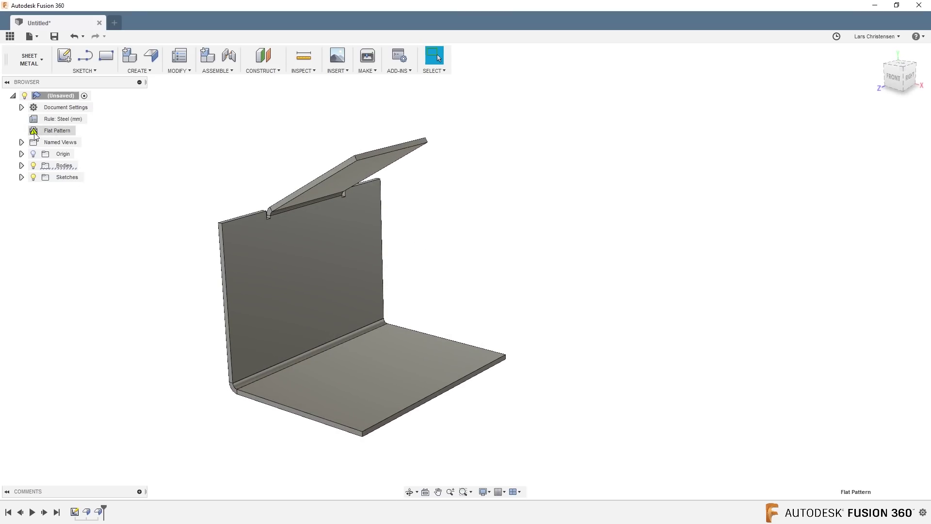
pyautogui.rightClick(65, 131)
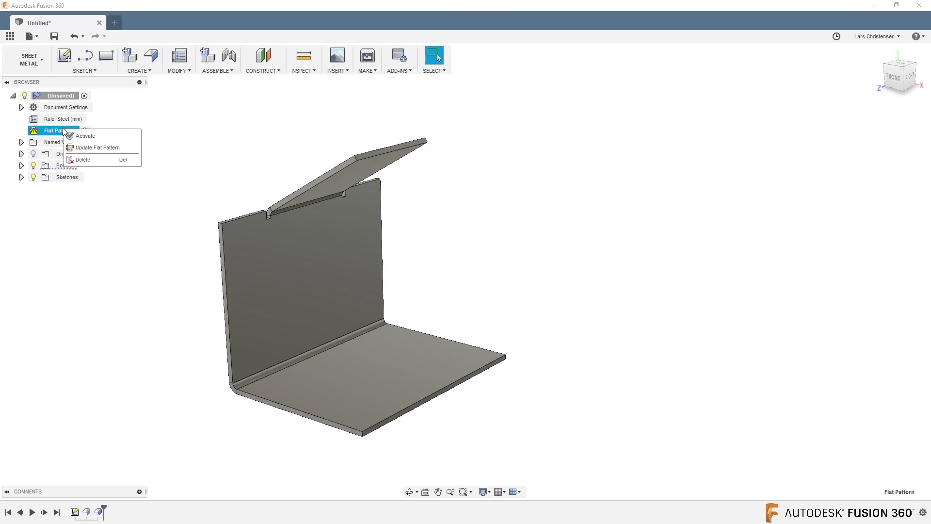
pyautogui.click(83, 149)
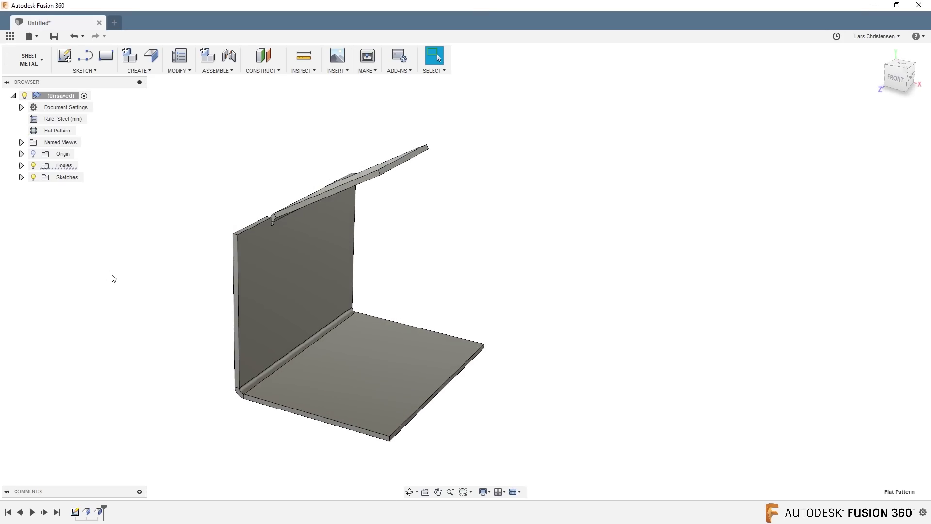
# Mirror the bracket body about the free end face of its horizontal leg
pyautogui.keyDown('shift'); pyautogui.moveTo(113, 276); pyautogui.dragTo(103, 268, button='middle'); pyautogui.keyUp('shift')
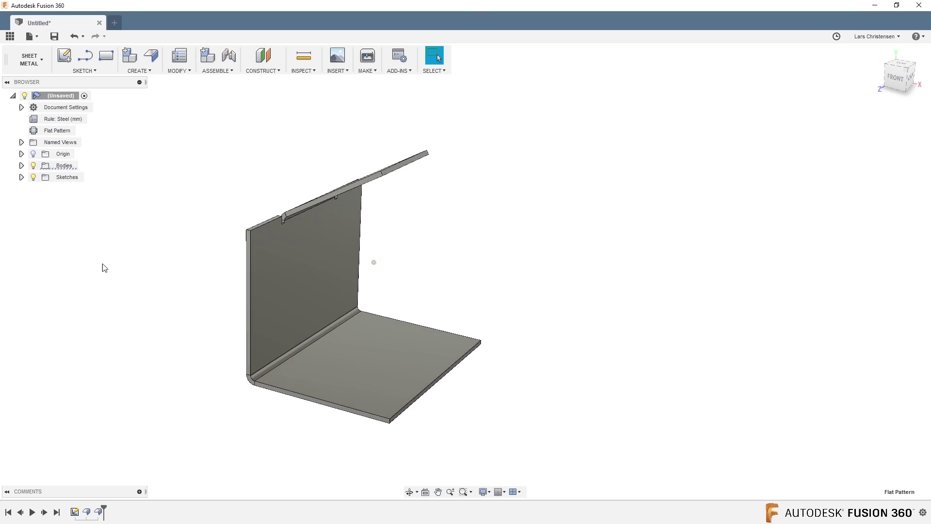
pyautogui.click(144, 72)
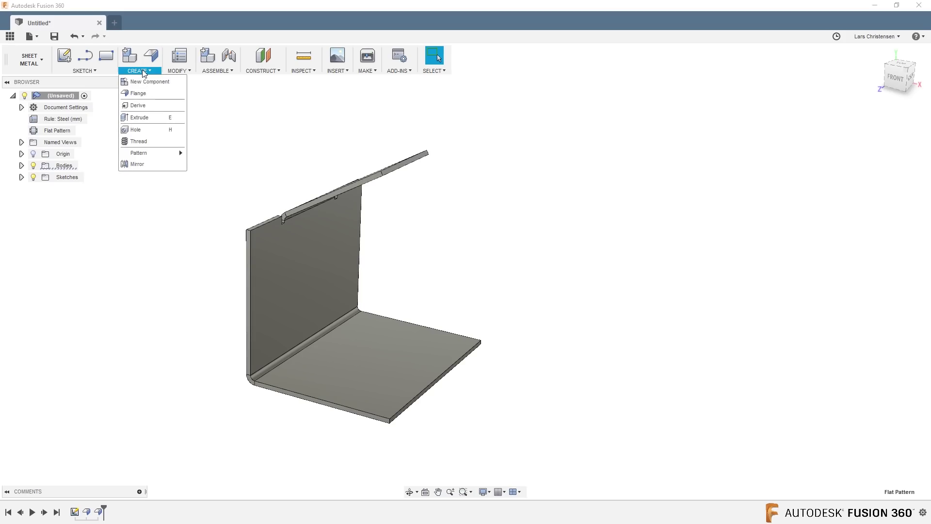
pyautogui.click(137, 164)
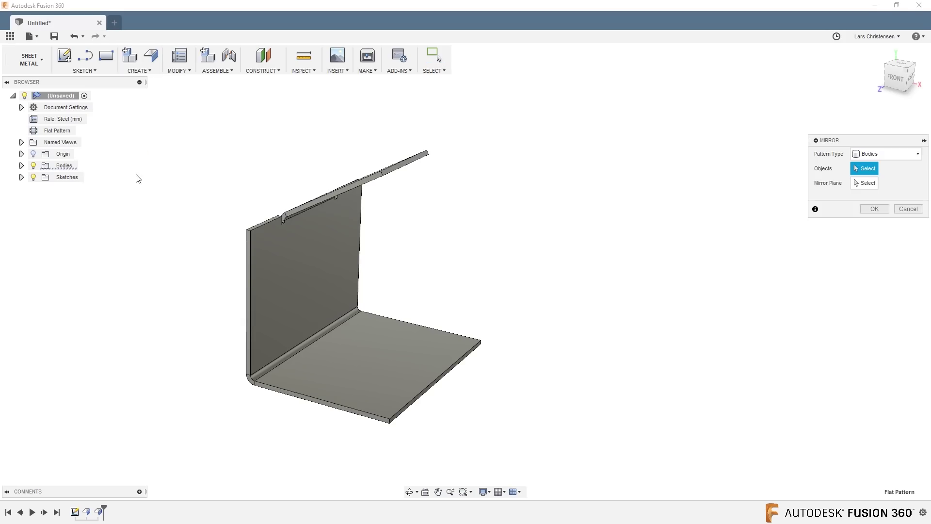
pyautogui.click(352, 292)
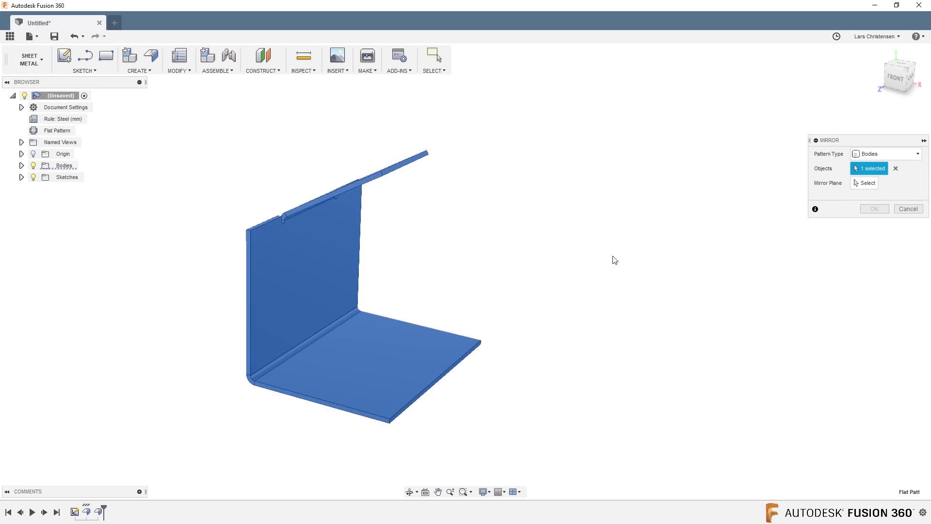
pyautogui.keyDown('shift'); pyautogui.moveTo(408, 434); pyautogui.dragTo(362, 430, button='middle'); pyautogui.keyUp('shift')
pyautogui.click(363, 423)
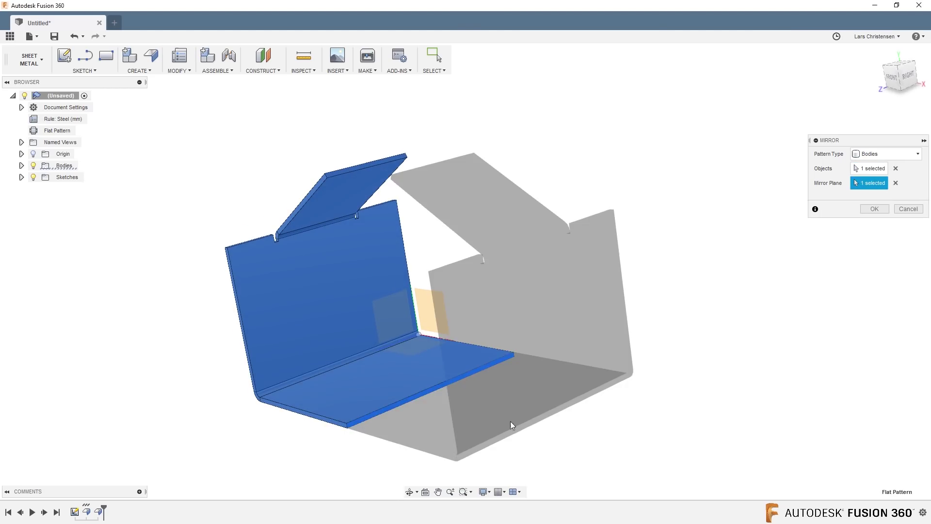
pyautogui.click(875, 209)
pyautogui.keyDown('shift'); pyautogui.moveTo(883, 214); pyautogui.dragTo(779, 262, button='middle'); pyautogui.keyUp('shift')
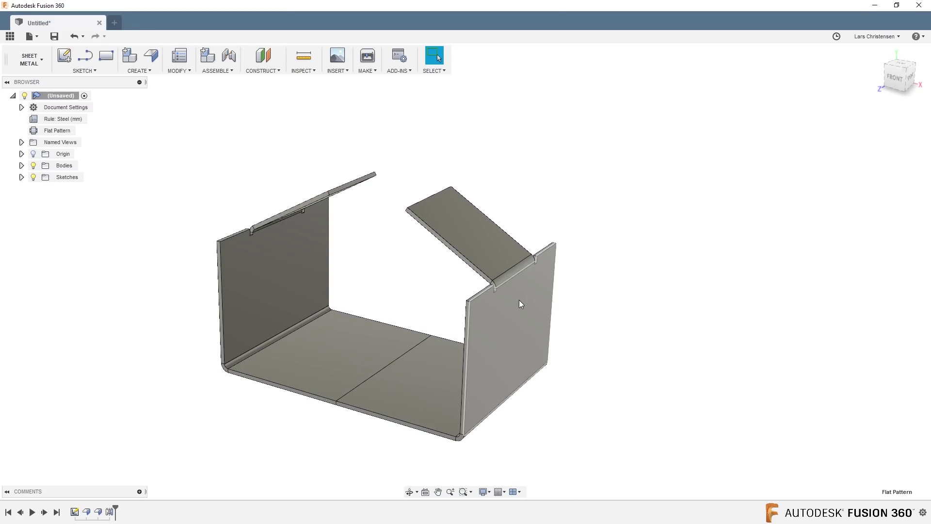
# Examine the separate bodies and check whether the flat pattern includes the mirrored half, returning to the folded model
pyautogui.click(22, 166)
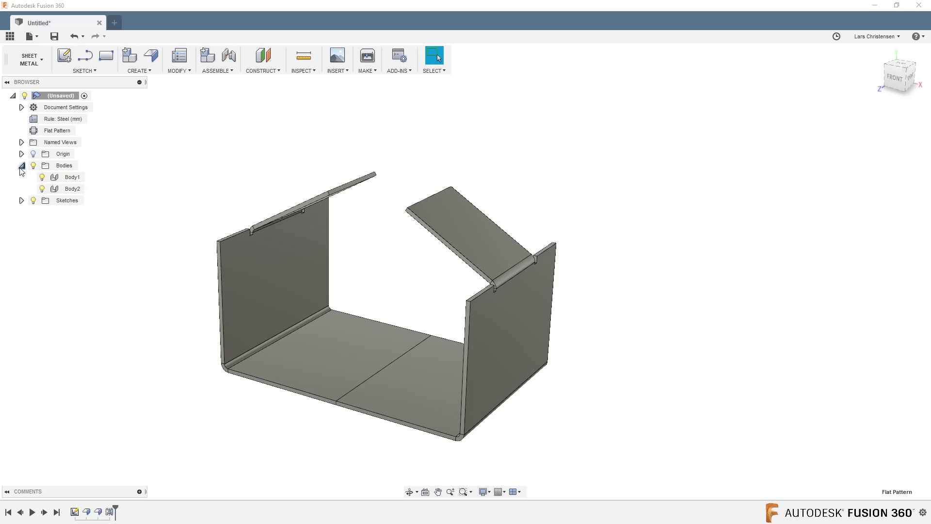
pyautogui.click(73, 188)
pyautogui.click(72, 178)
pyautogui.click(75, 246)
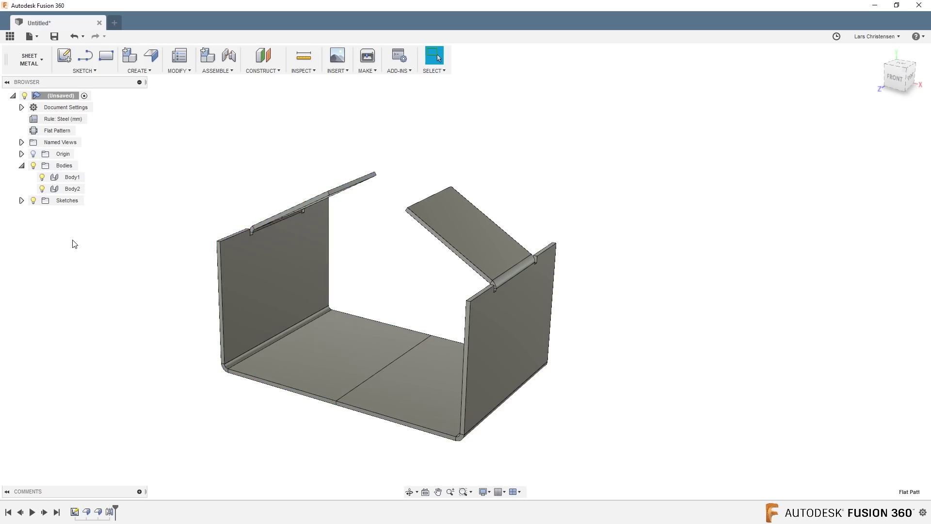
pyautogui.click(80, 130)
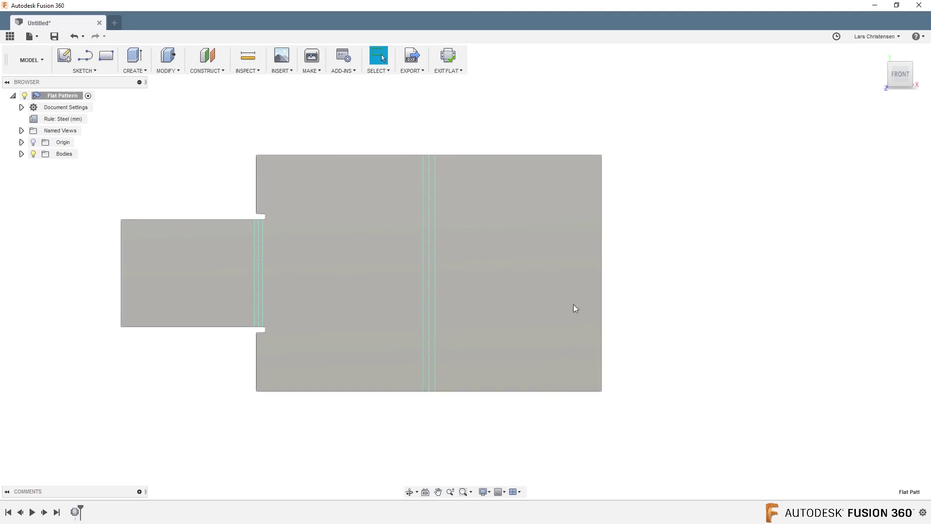
pyautogui.click(449, 56)
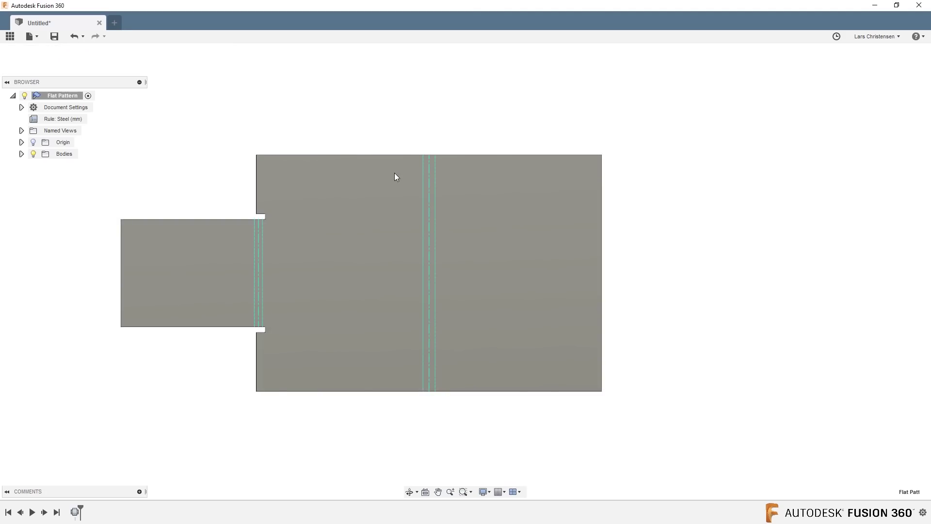
pyautogui.click(151, 274)
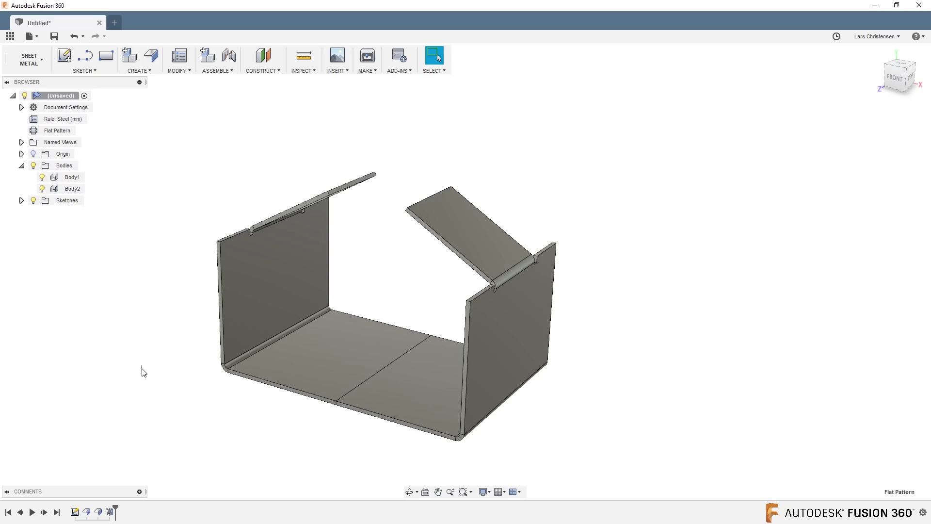
pyautogui.doubleClick(72, 130)
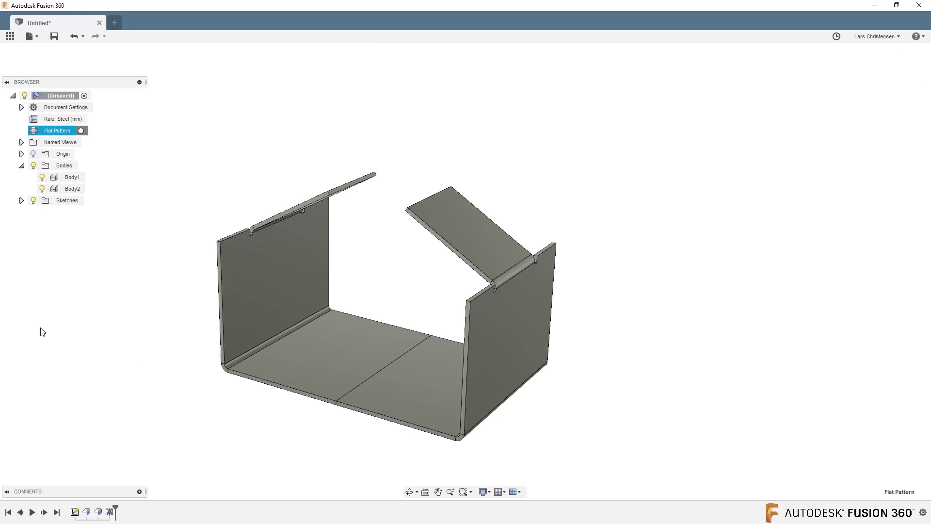
pyautogui.click(461, 62)
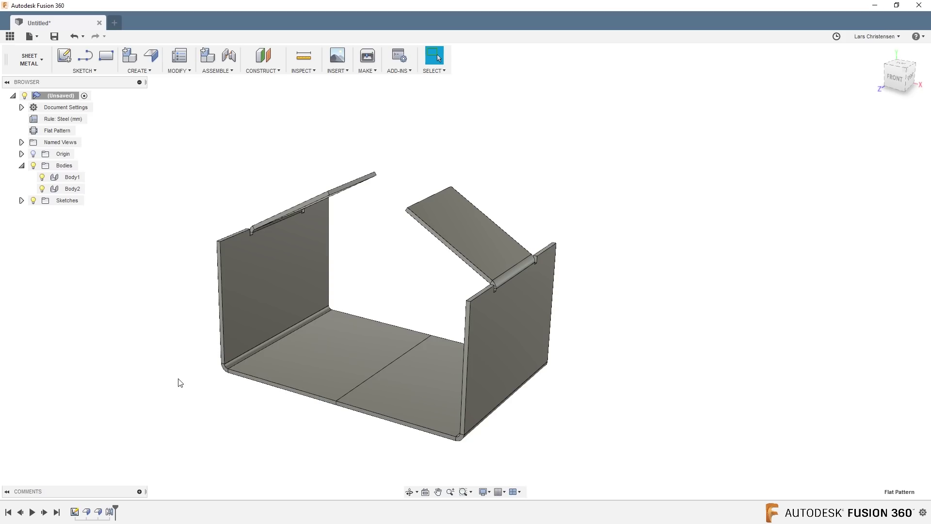
# Combine the original and mirrored bracket bodies in the Model workspace with the Join operation
pyautogui.click(28, 62)
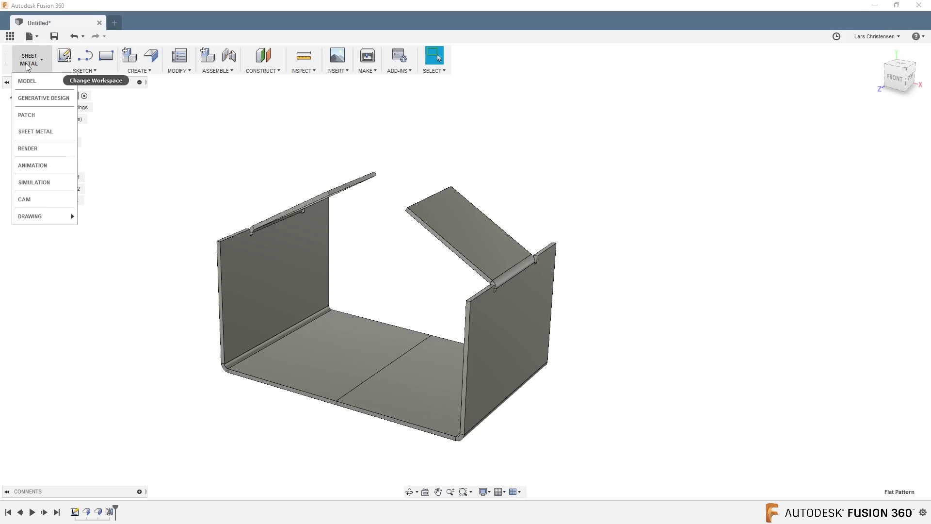
pyautogui.click(27, 81)
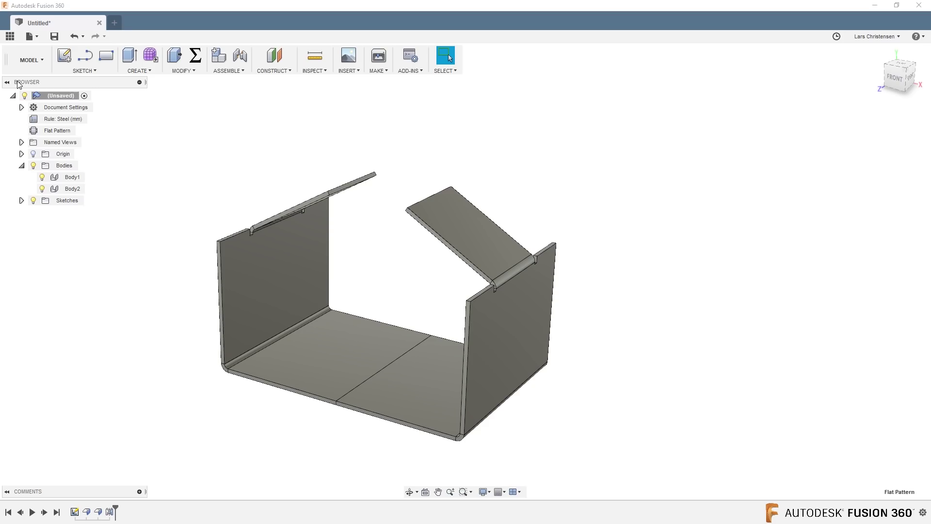
pyautogui.click(194, 71)
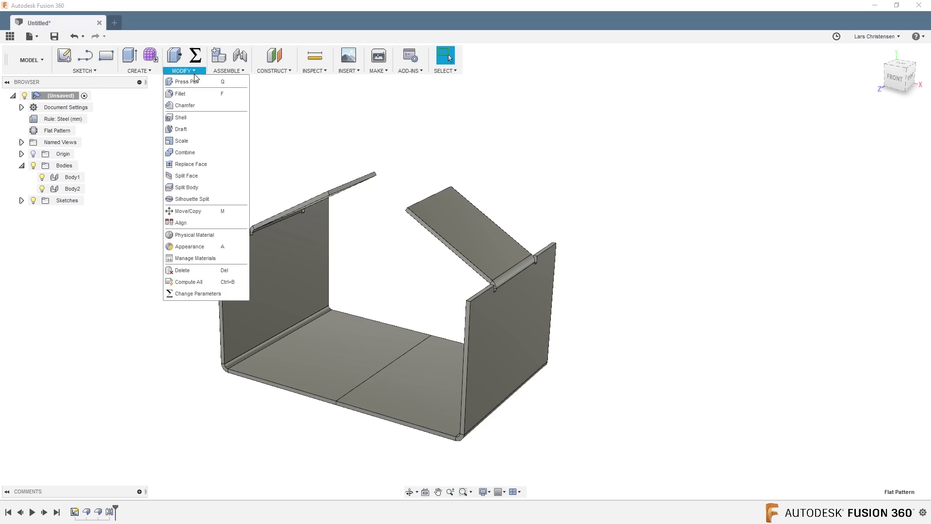
pyautogui.click(182, 152)
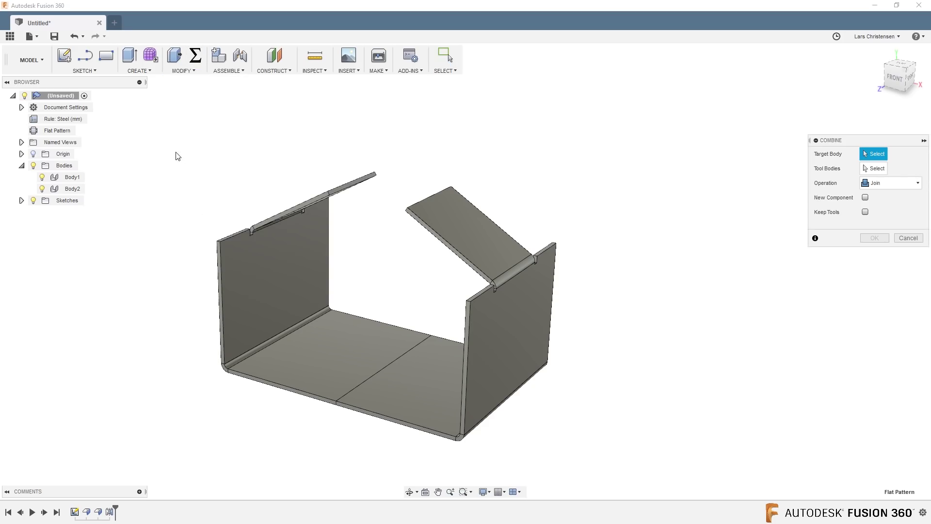
pyautogui.click(319, 370)
pyautogui.click(364, 408)
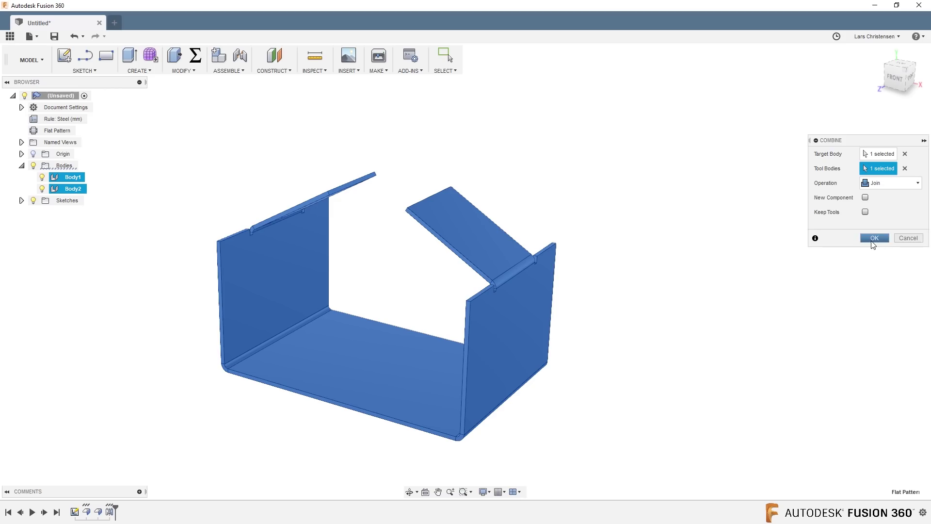
pyautogui.click(874, 239)
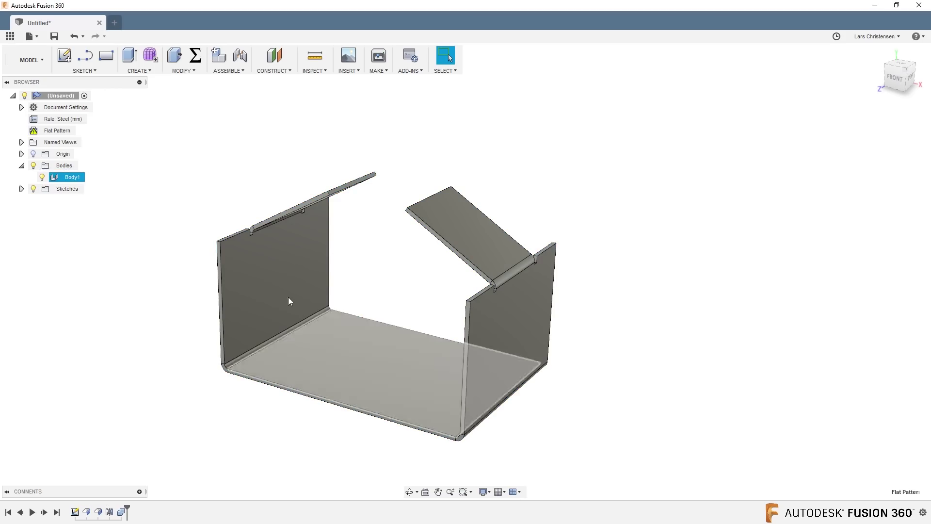
# Update the outdated flat pattern in the Sheet Metal workspace to cover the joined bracket, then view it and exit
pyautogui.click(43, 58)
pyautogui.click(32, 131)
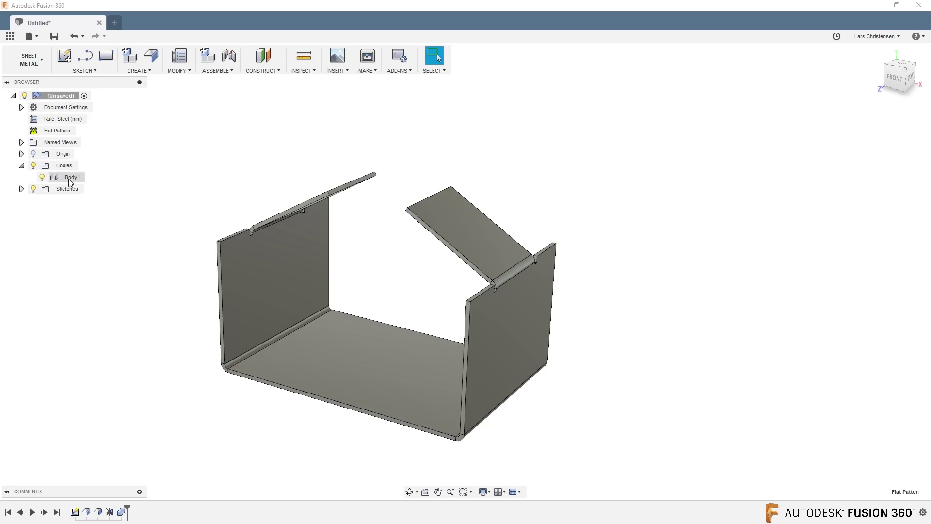
pyautogui.rightClick(66, 131)
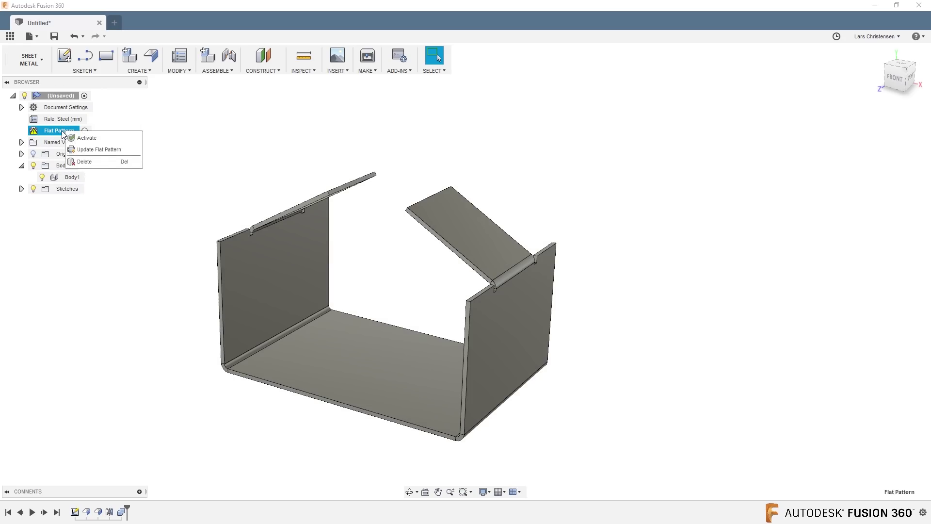
pyautogui.click(71, 155)
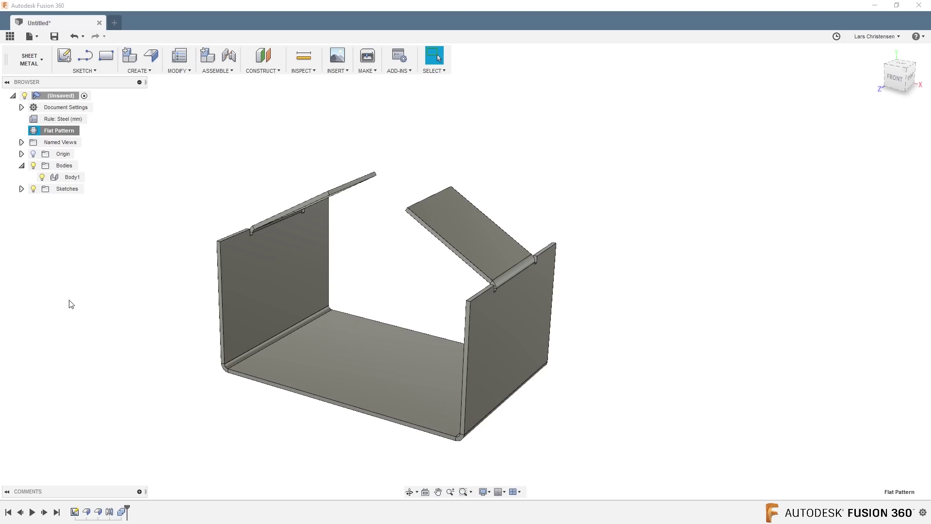
pyautogui.click(84, 131)
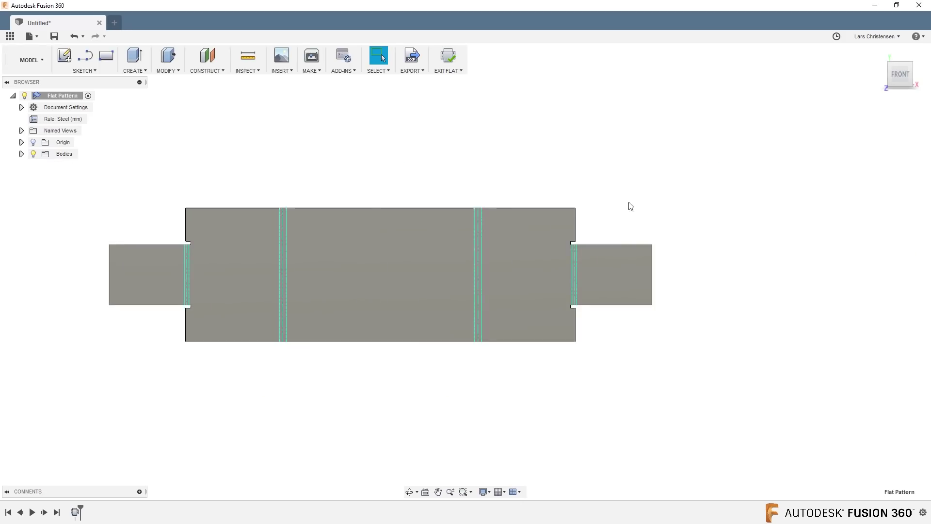
pyautogui.click(448, 57)
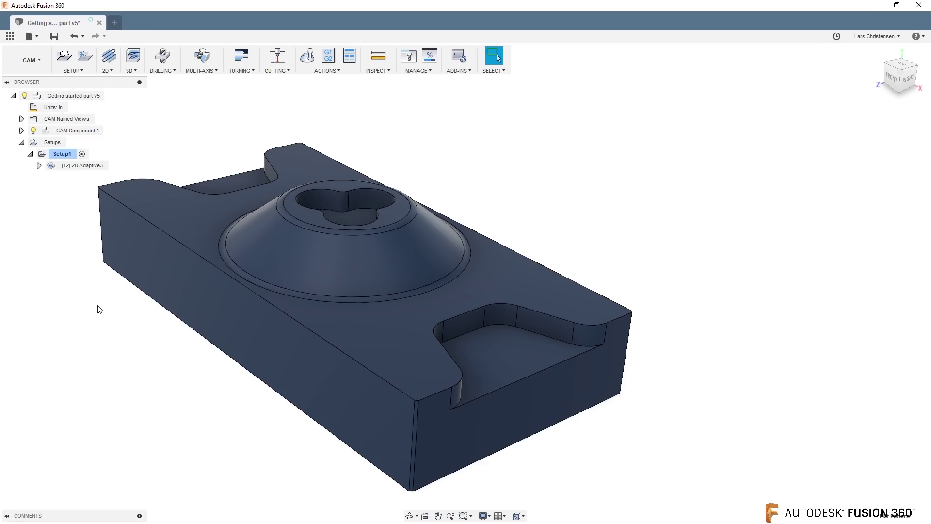
# Create a 2D Adaptive Clearing toolpath for the open pocket at the block's near end with the #2 Ø1/4" flat tool
pyautogui.click(112, 71)
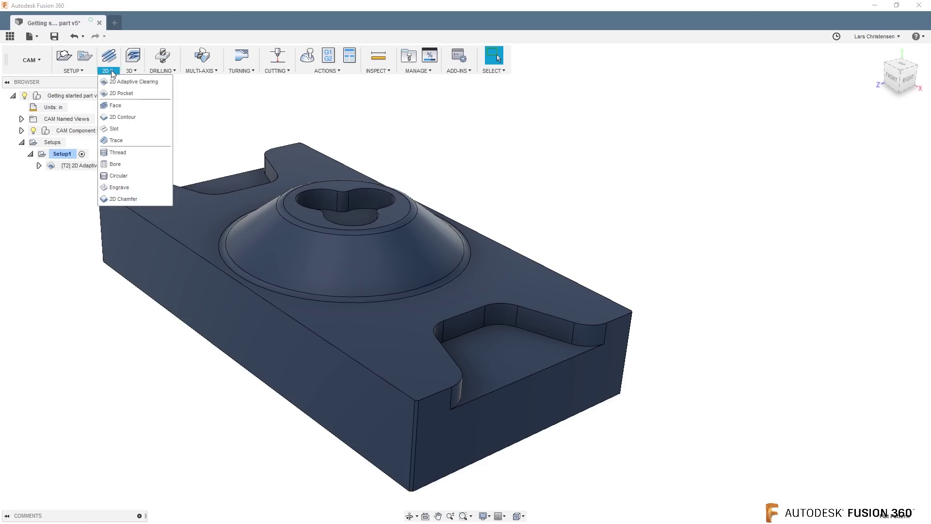
pyautogui.click(134, 82)
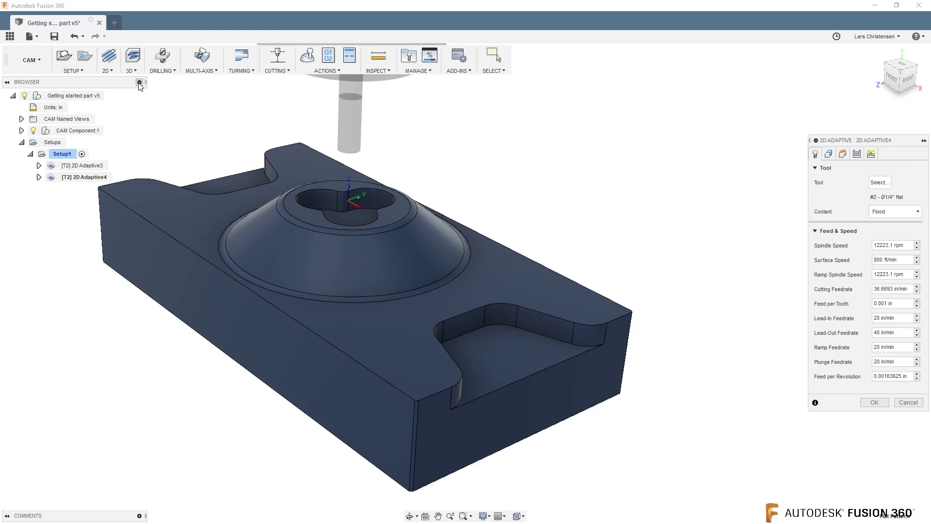
pyautogui.click(857, 154)
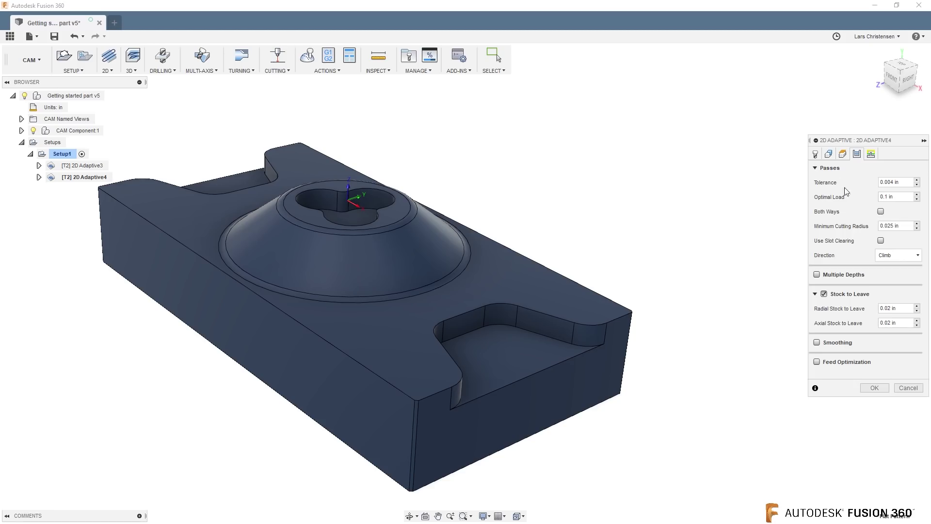
pyautogui.click(828, 155)
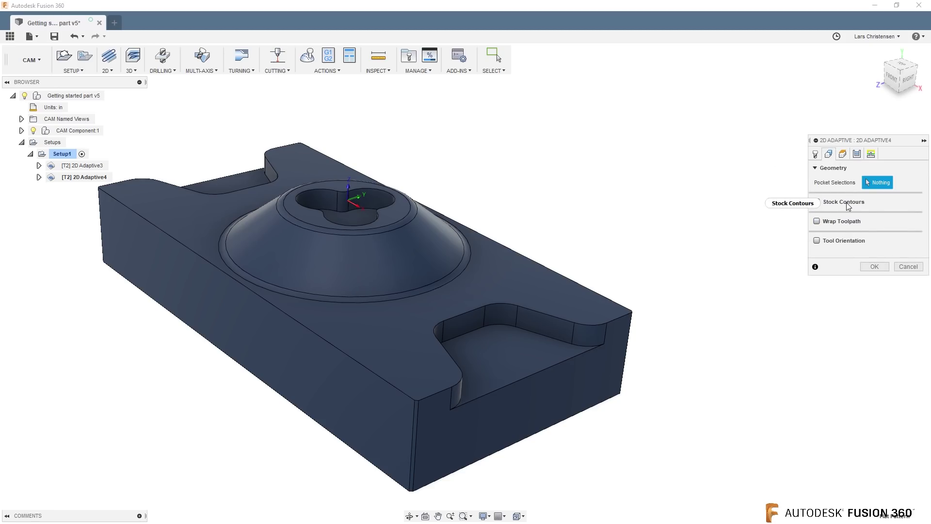
pyautogui.click(588, 346)
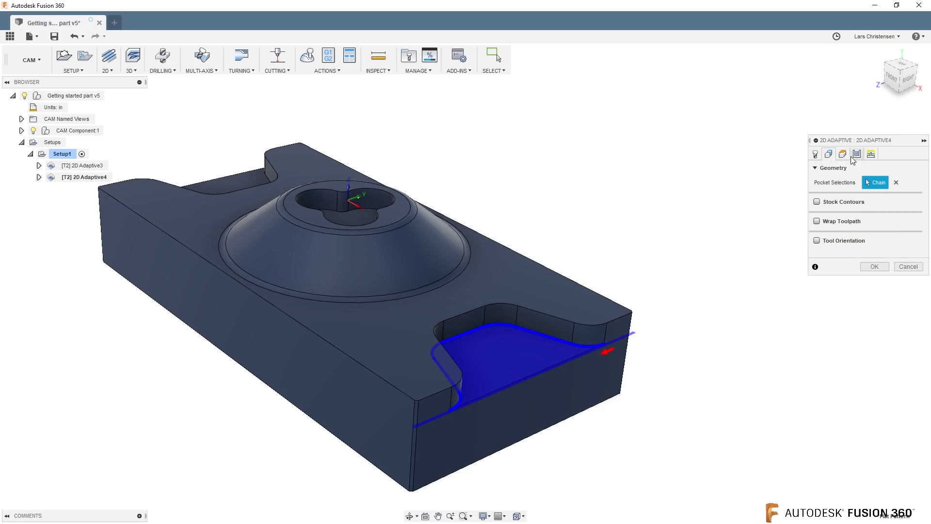
pyautogui.click(874, 266)
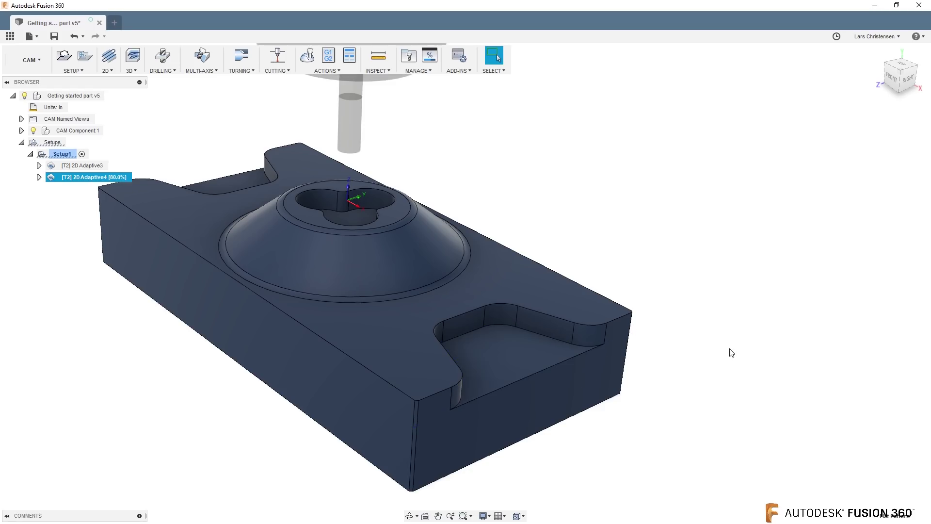
pyautogui.scroll(3, 576, 391)
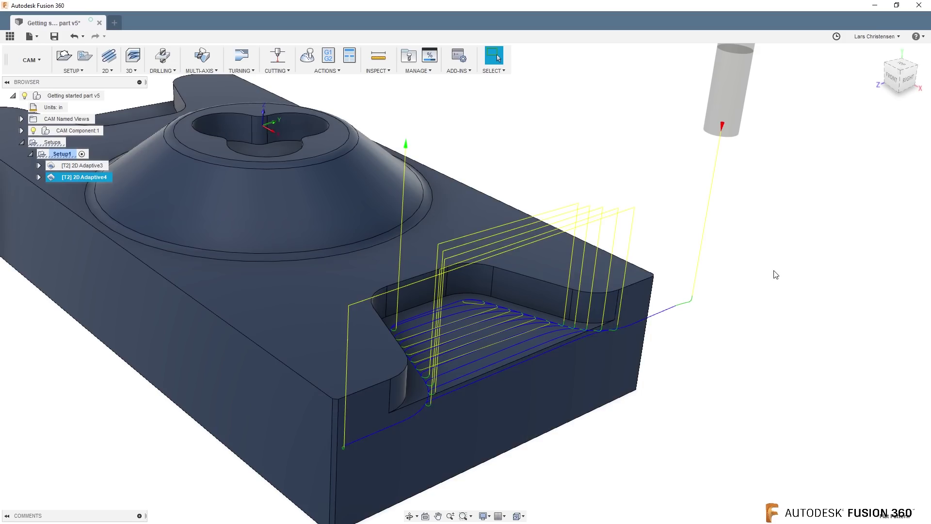
pyautogui.click(776, 275)
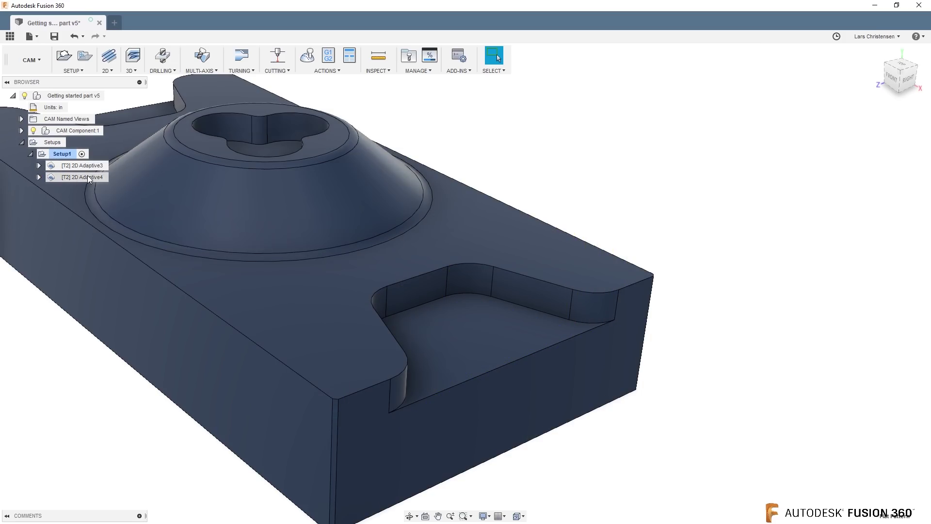
# Edit the second 2D Adaptive toolpath in Setup1 and enable Both Ways in its passes settings
pyautogui.rightClick(87, 177)
pyautogui.click(105, 185)
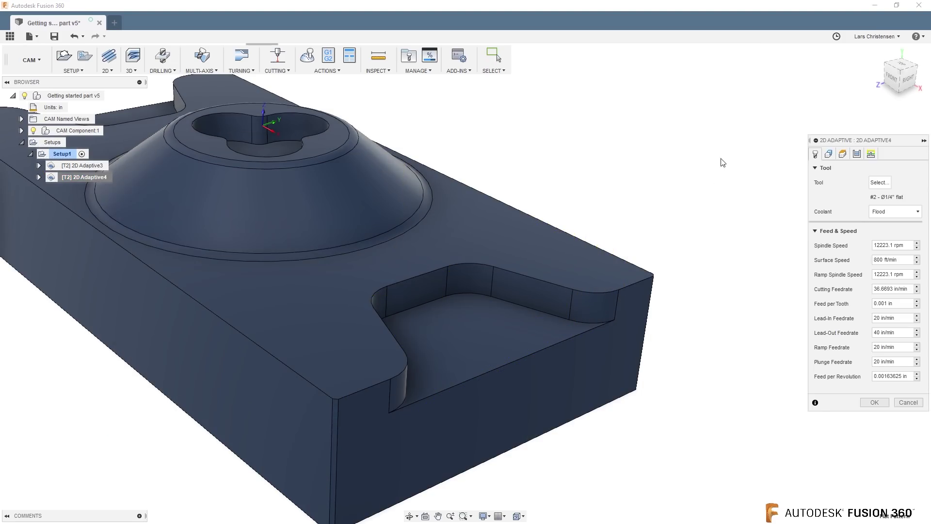
pyautogui.click(857, 154)
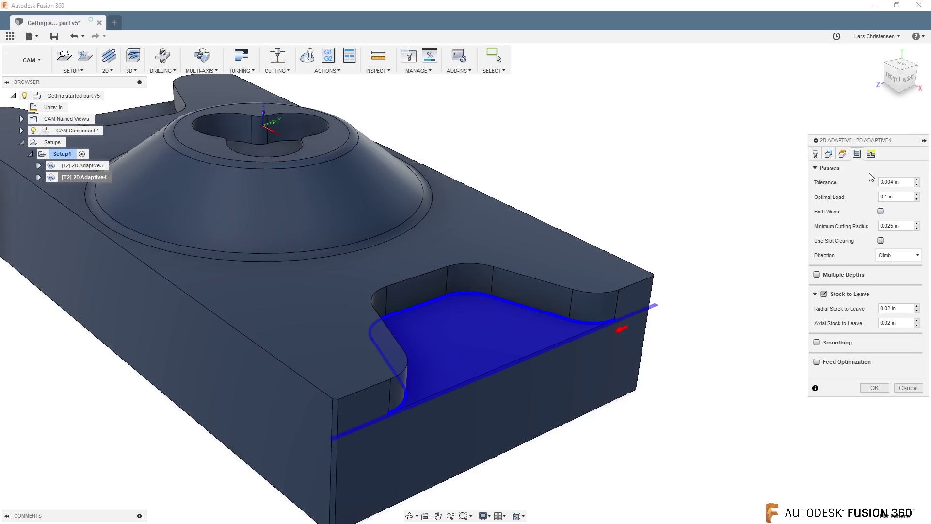
pyautogui.click(881, 211)
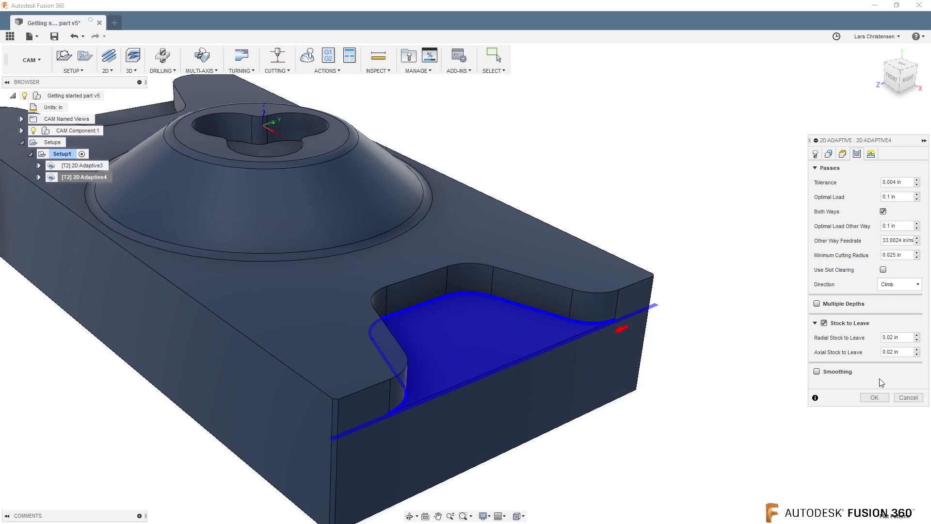
pyautogui.click(875, 397)
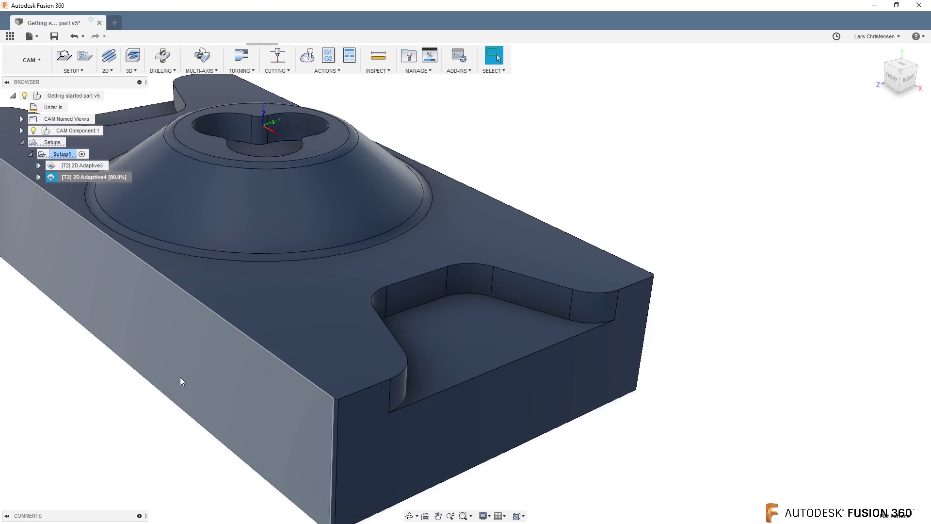
# Simulate the Setup1 toolpaths and examine the position, feedrate and movement details during playback before closing the simulation
pyautogui.click(61, 155)
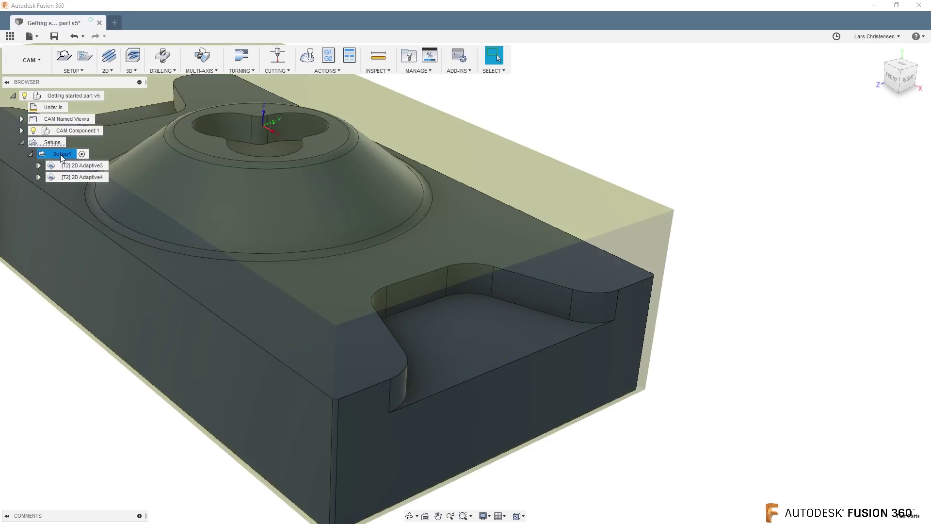
pyautogui.click(307, 55)
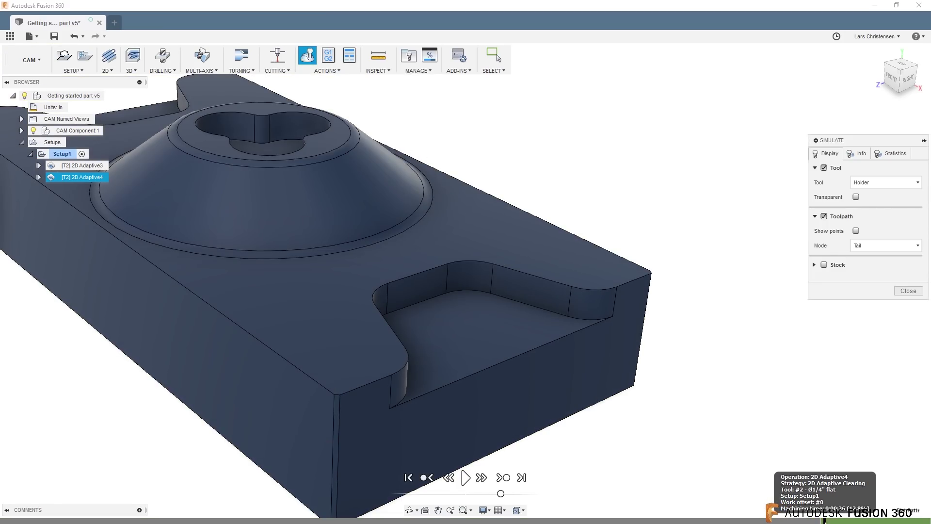
pyautogui.click(858, 153)
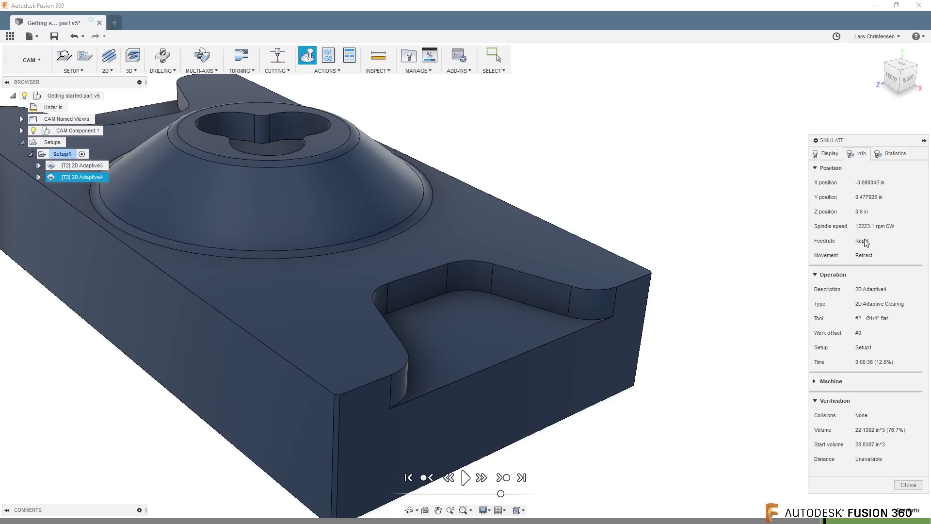
pyautogui.click(466, 478)
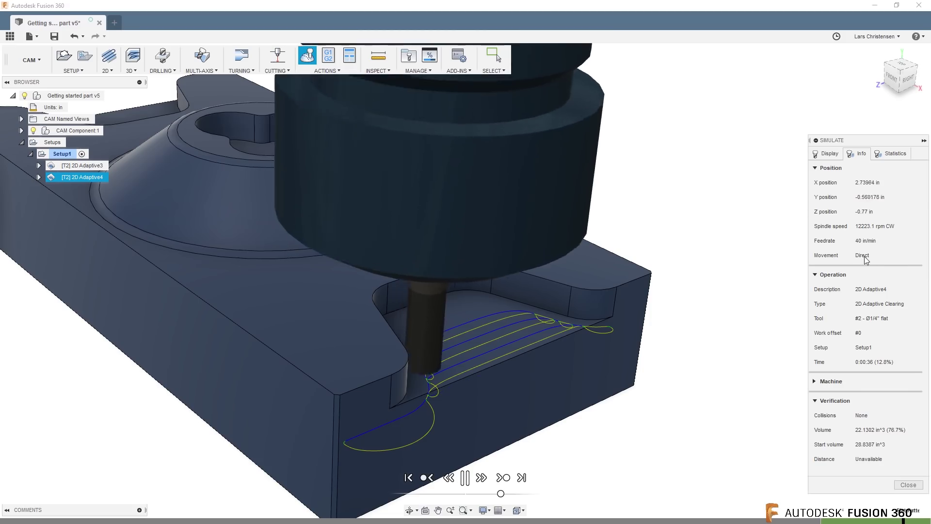
pyautogui.click(908, 485)
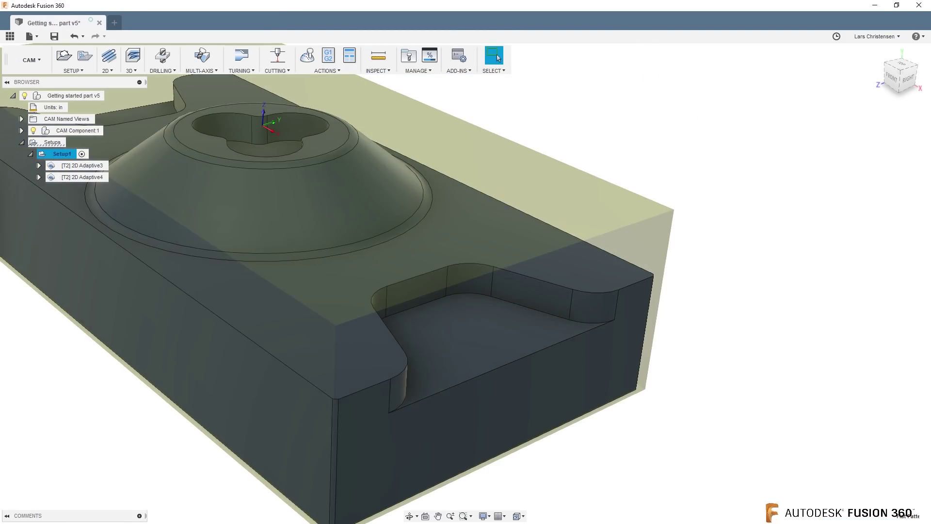
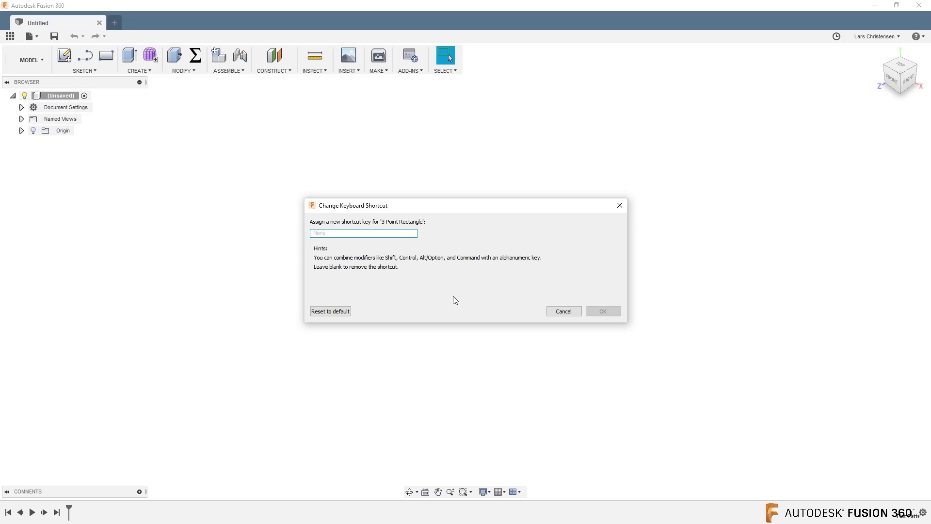
# Dismiss the shortcut assignment and sketch a three-point Fit Point Spline on the front plane, arching over the origin
pyautogui.click(564, 311)
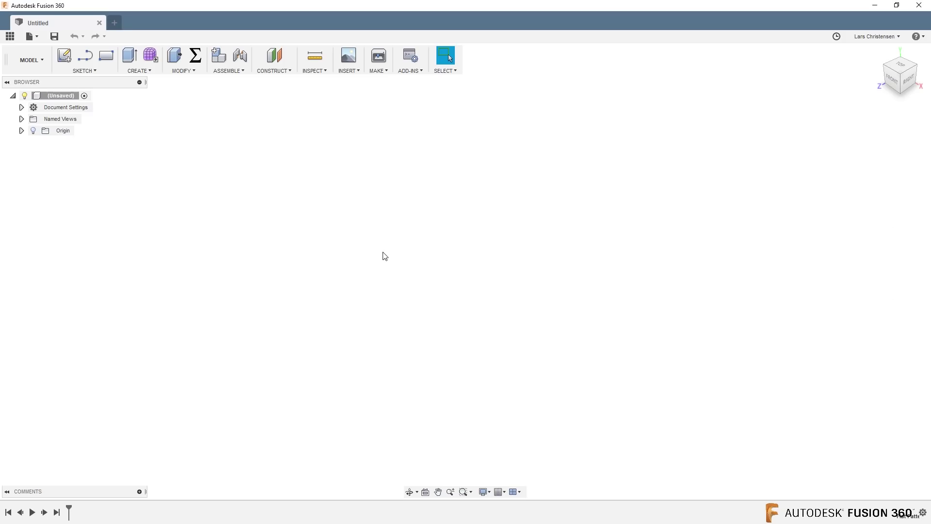
pyautogui.click(95, 71)
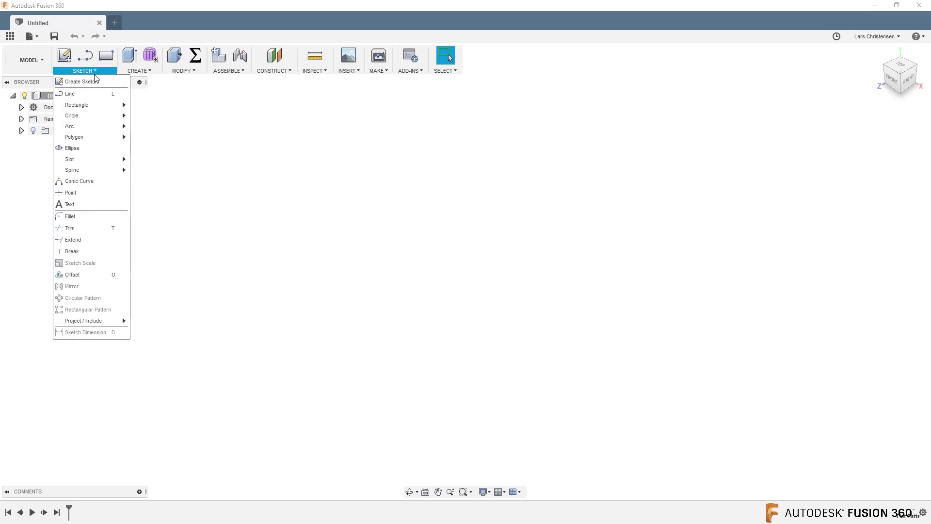
pyautogui.moveTo(78, 172)
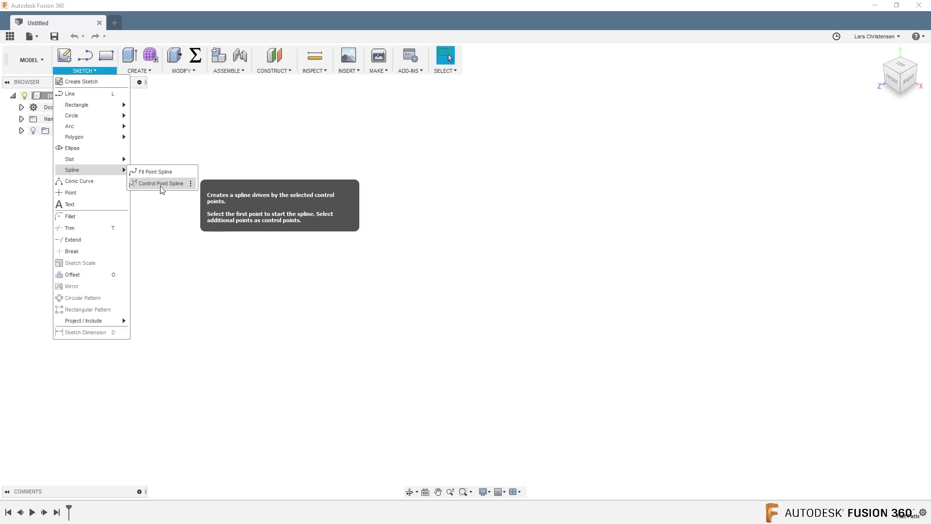
pyautogui.click(147, 172)
pyautogui.click(485, 262)
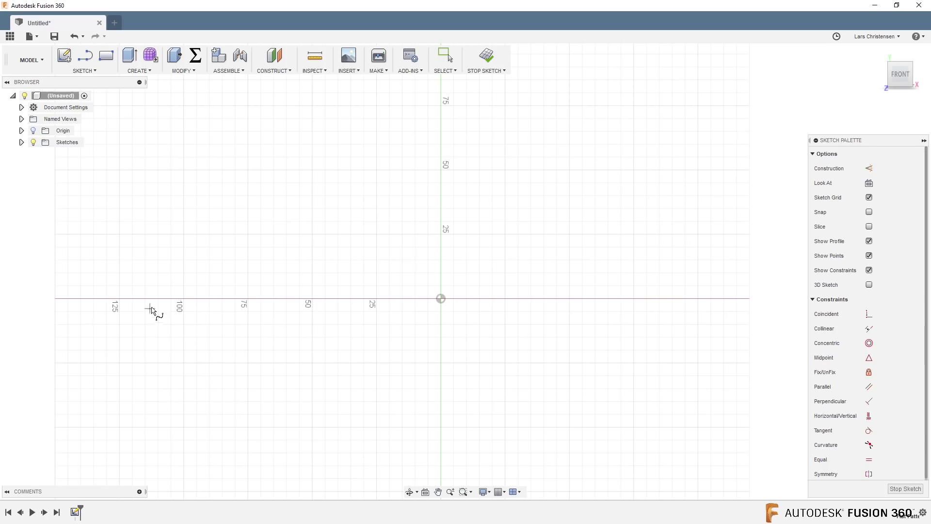
pyautogui.click(176, 299)
pyautogui.click(432, 150)
pyautogui.click(732, 293)
pyautogui.press('Return')
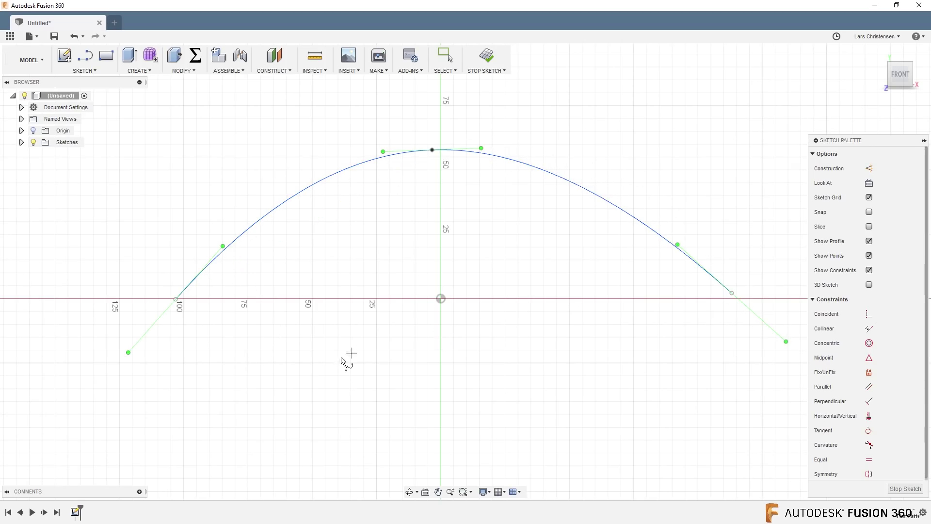
# Constrain the tangent handle at the spline's left end to horizontal and lengthen the handle
pyautogui.moveTo(128, 352)
pyautogui.mouseDown()
pyautogui.moveTo(104, 324)
pyautogui.moveTo(124, 349)
pyautogui.moveTo(202, 297)
pyautogui.moveTo(99, 360)
pyautogui.moveTo(89, 287)
pyautogui.moveTo(72, 336)
pyautogui.moveTo(118, 348)
pyautogui.moveTo(181, 304)
pyautogui.moveTo(102, 353)
pyautogui.moveTo(129, 358)
pyautogui.moveTo(109, 356)
pyautogui.moveTo(125, 342)
pyautogui.mouseUp()
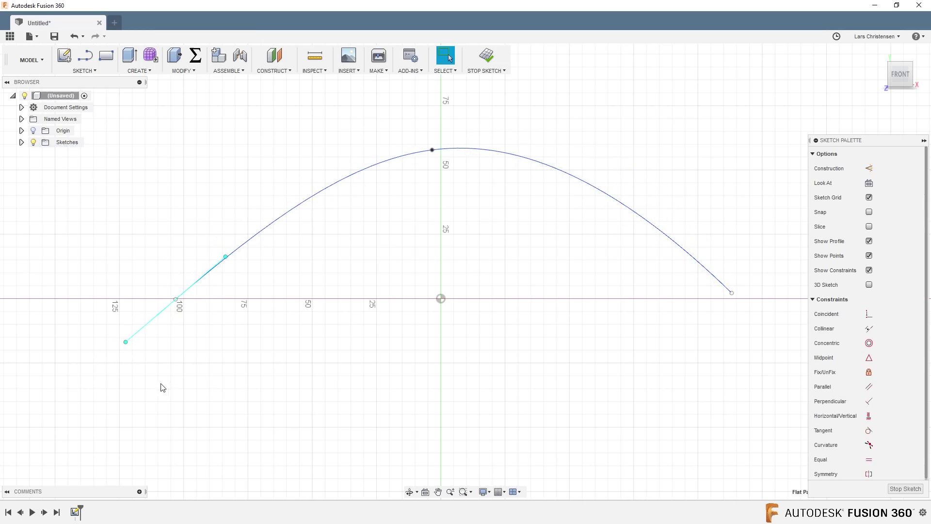
pyautogui.click(869, 417)
pyautogui.click(161, 312)
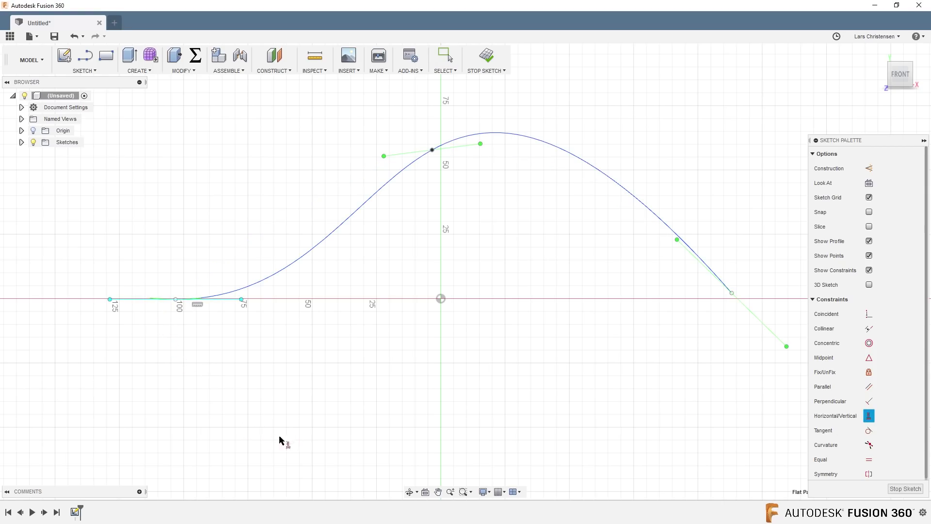
pyautogui.press('Escape')
pyautogui.moveTo(110, 299)
pyautogui.mouseDown()
pyautogui.moveTo(138, 300)
pyautogui.moveTo(112, 307)
pyautogui.mouseUp()
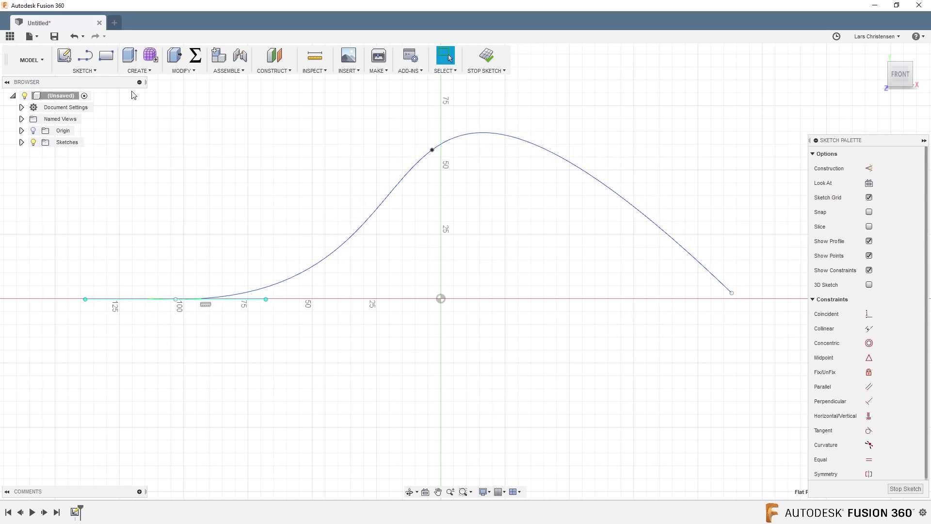
# Sketch a Control Point Spline with three points below the fit point spline
pyautogui.click(86, 71)
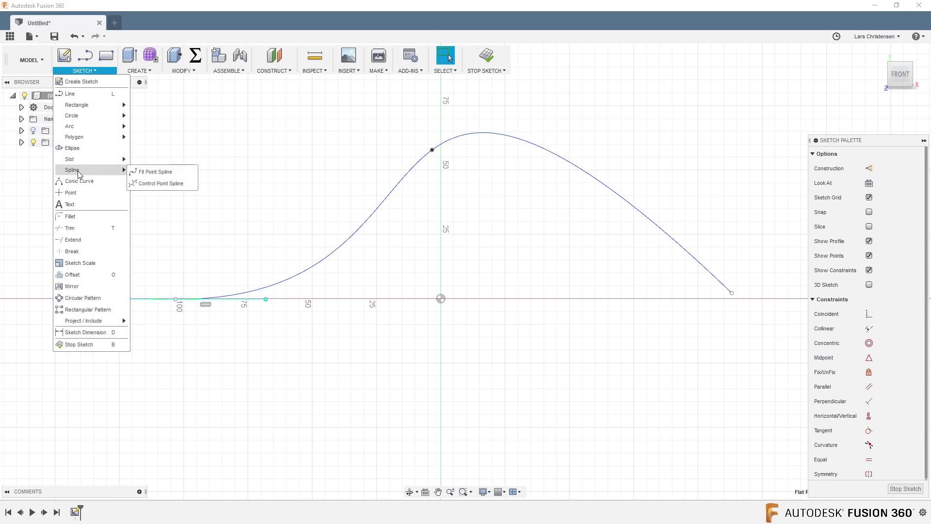
pyautogui.click(160, 186)
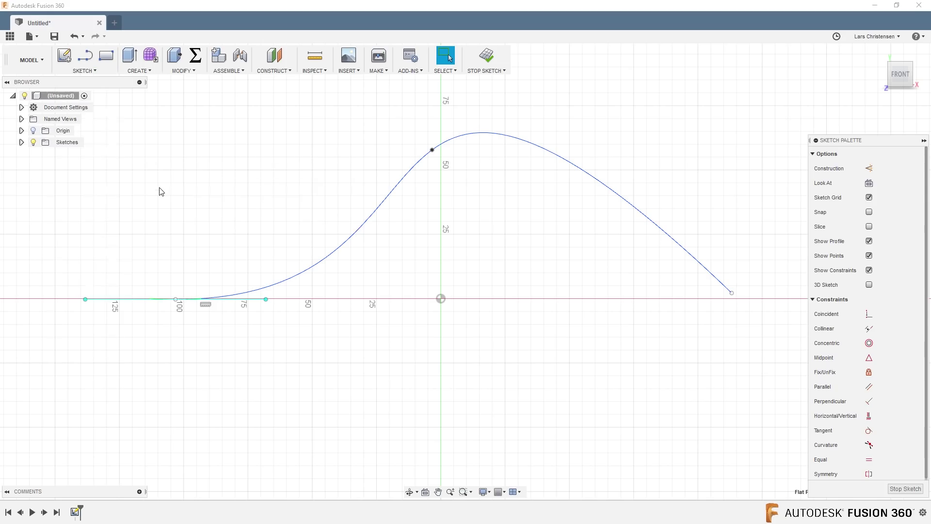
pyautogui.scroll(-3, 145, 175)
pyautogui.click(160, 402)
pyautogui.click(385, 319)
pyautogui.click(603, 425)
pyautogui.click(592, 444)
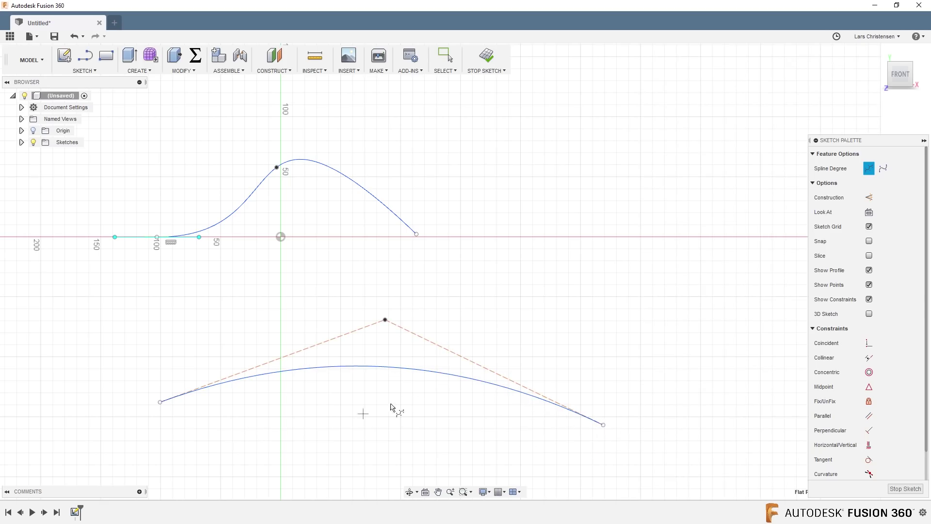
pyautogui.press('Escape')
# Reshape the lower spline by moving its middle control point, and the upper spline by stretching its middle tangent handle
pyautogui.moveTo(386, 320); pyautogui.dragTo(415, 292)
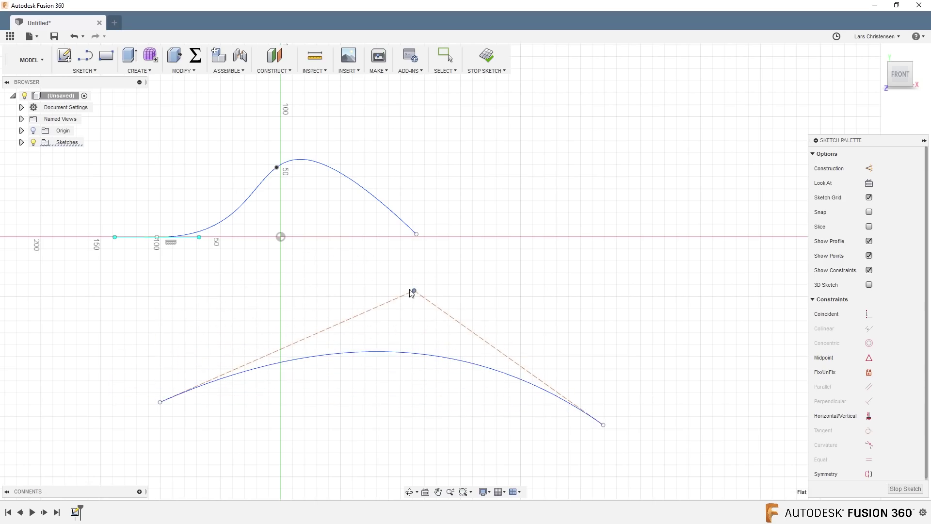
pyautogui.click(301, 155)
pyautogui.moveTo(291, 157); pyautogui.dragTo(345, 152)
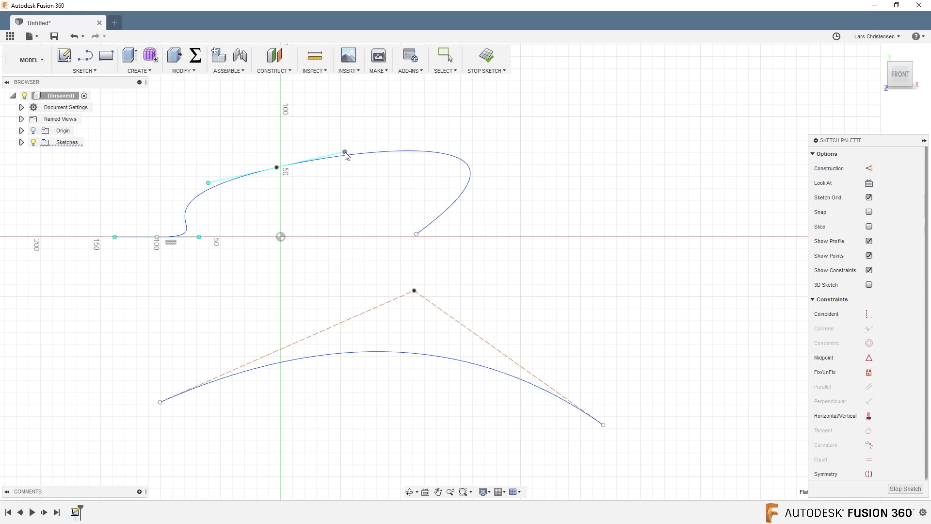
pyautogui.moveTo(415, 293); pyautogui.dragTo(566, 283)
pyautogui.moveTo(305, 303); pyautogui.dragTo(480, 276)
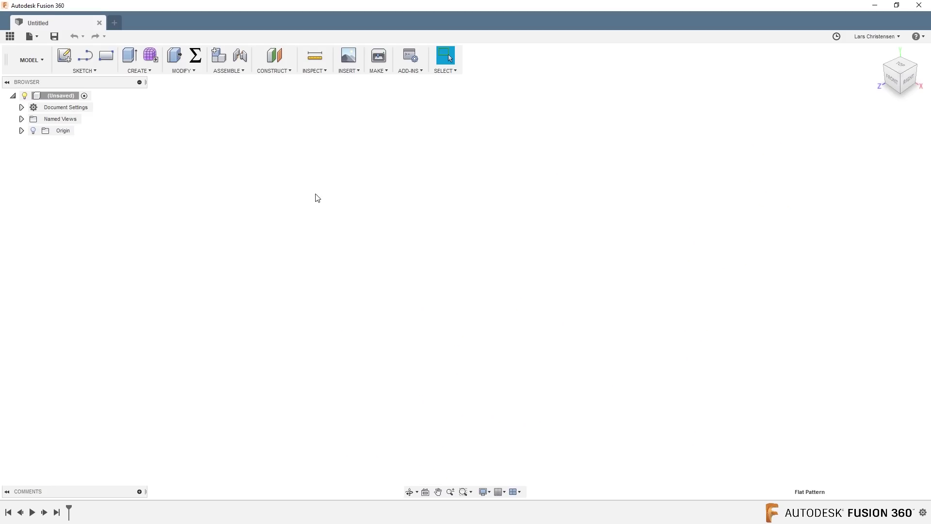
pyautogui.click(30, 64)
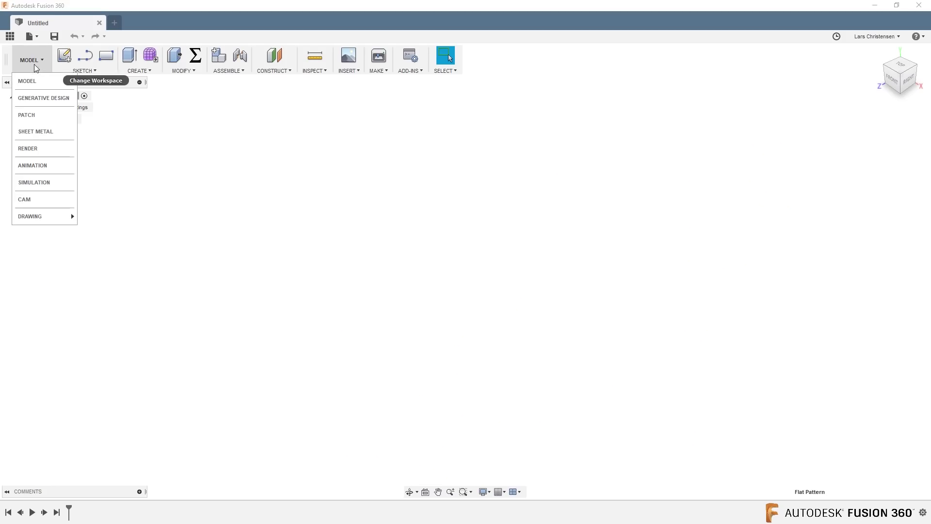
pyautogui.click(36, 97)
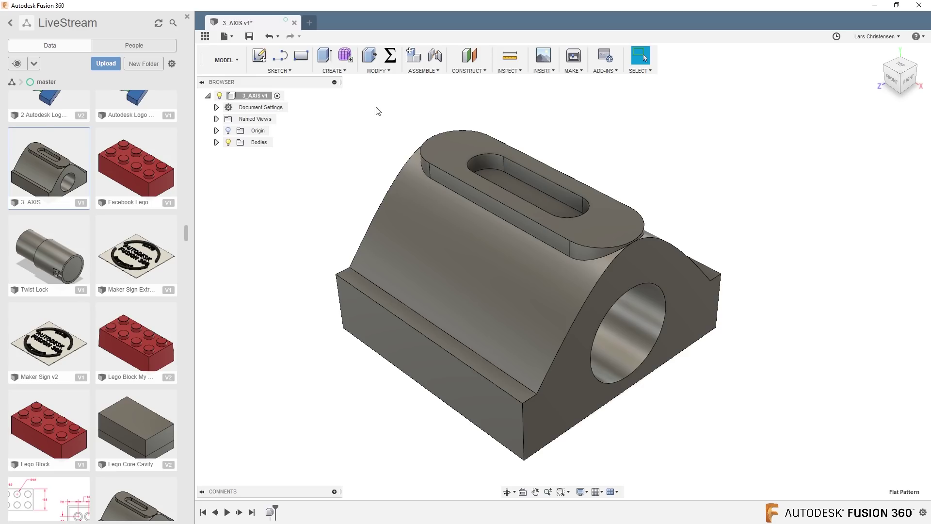
# Apply a 5 mm constant-radius Fillet to the two long outer upper edges of the 3_AXIS part's base
pyautogui.click(379, 72)
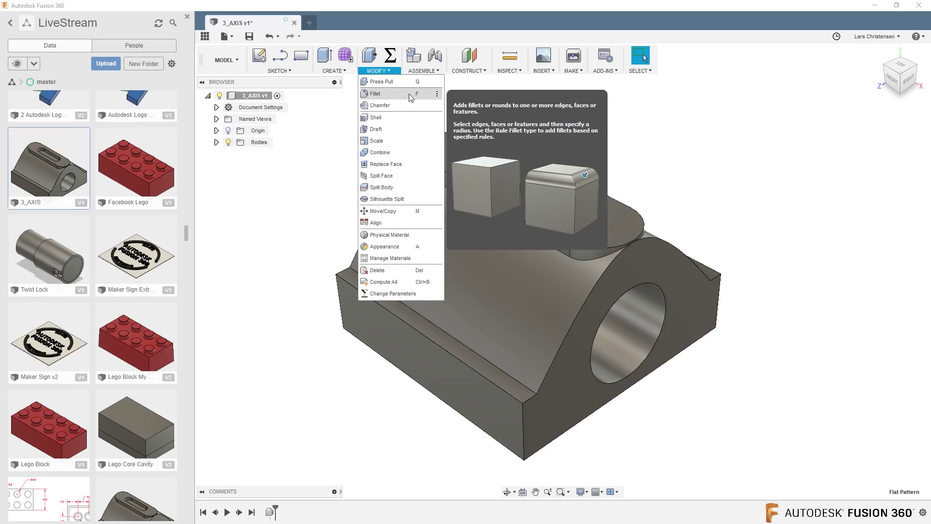
pyautogui.click(372, 94)
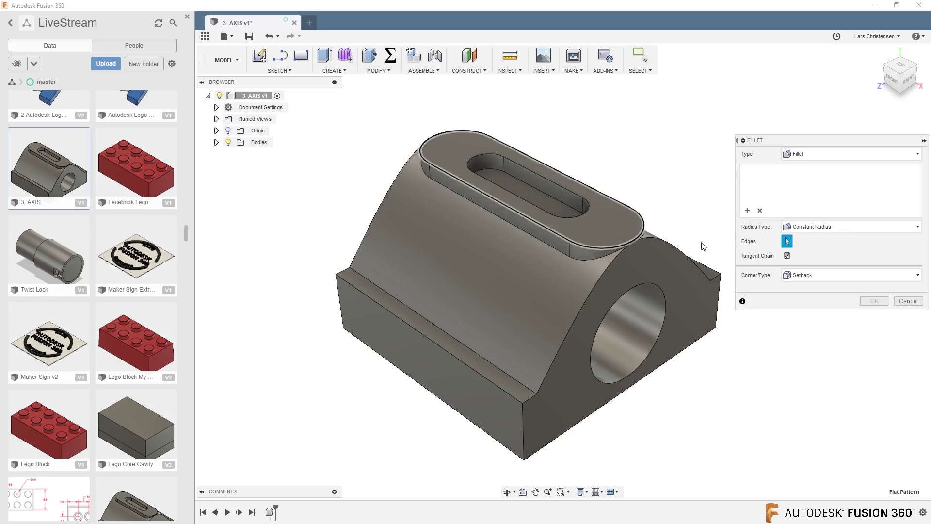
pyautogui.click(888, 153)
pyautogui.click(888, 154)
pyautogui.click(825, 154)
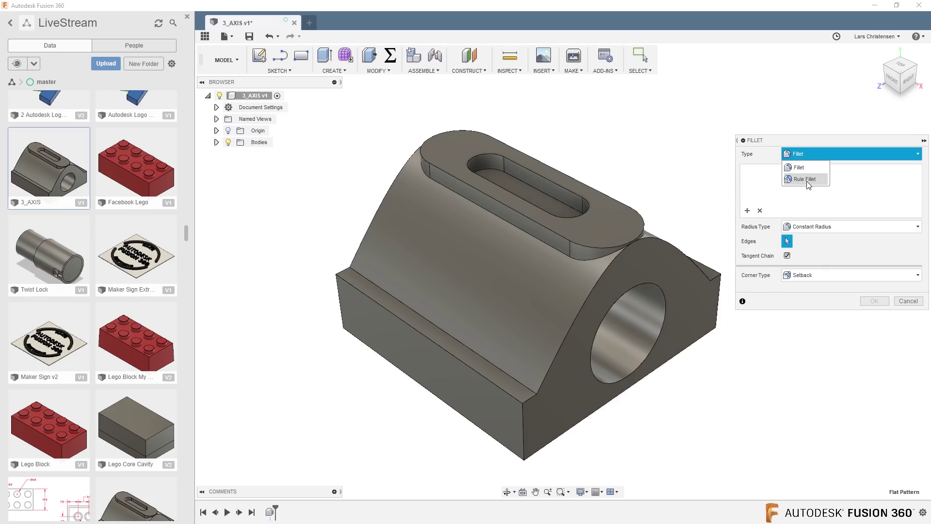
pyautogui.click(839, 229)
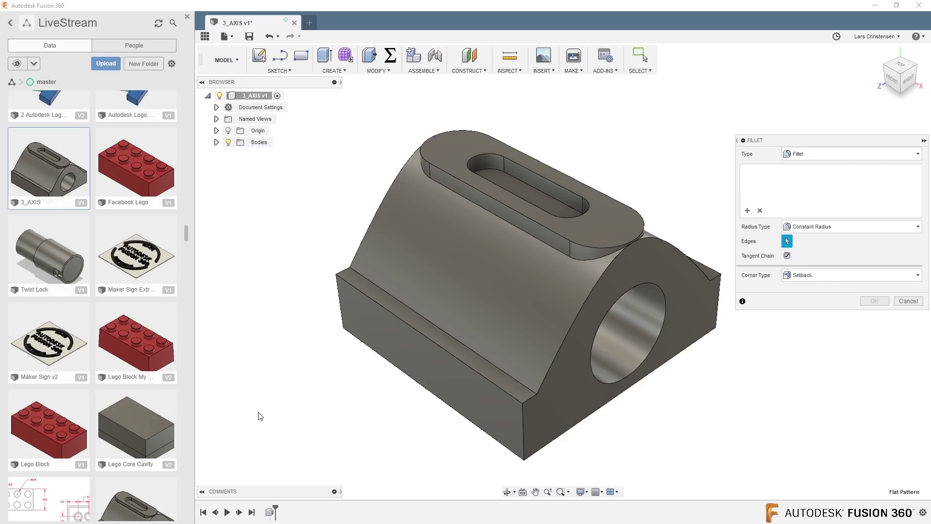
pyautogui.click(418, 331)
pyautogui.keyDown('shift'); pyautogui.moveTo(387, 376); pyautogui.dragTo(667, 368, button='middle'); pyautogui.keyUp('shift')
pyautogui.click(601, 346)
pyautogui.keyDown('shift'); pyautogui.moveTo(602, 346); pyautogui.dragTo(690, 338, button='middle'); pyautogui.keyUp('shift')
pyautogui.write('5')
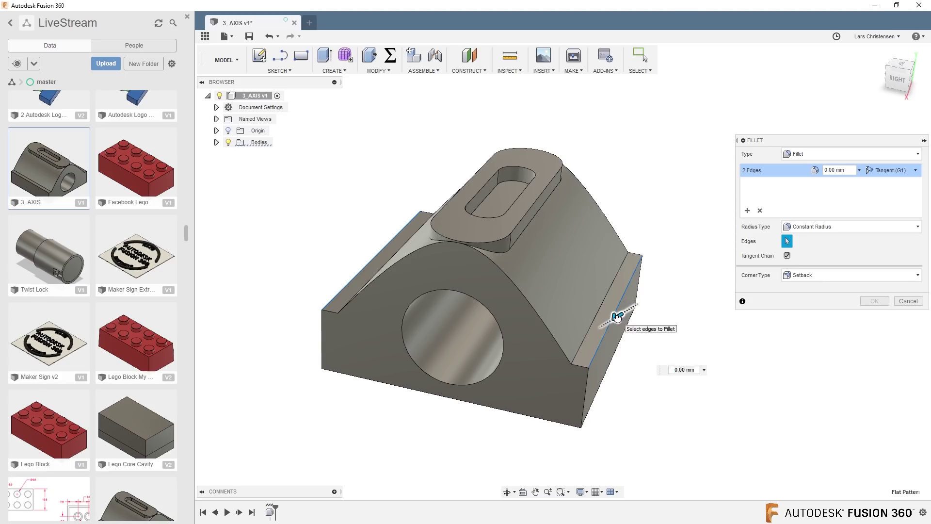
pyautogui.press('Return')
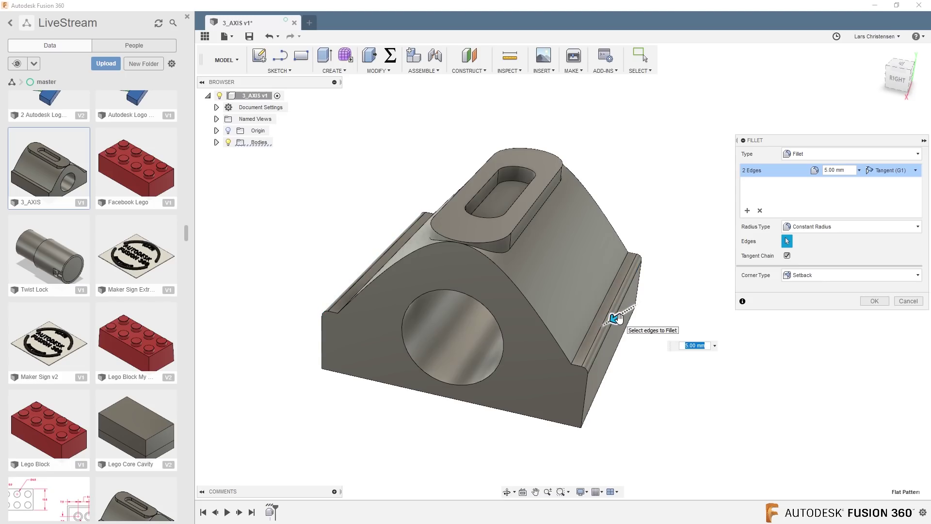
# Add a second constant-radius set of 15 mm on the base's four vertical corner edges and finish the fillet
pyautogui.click(748, 210)
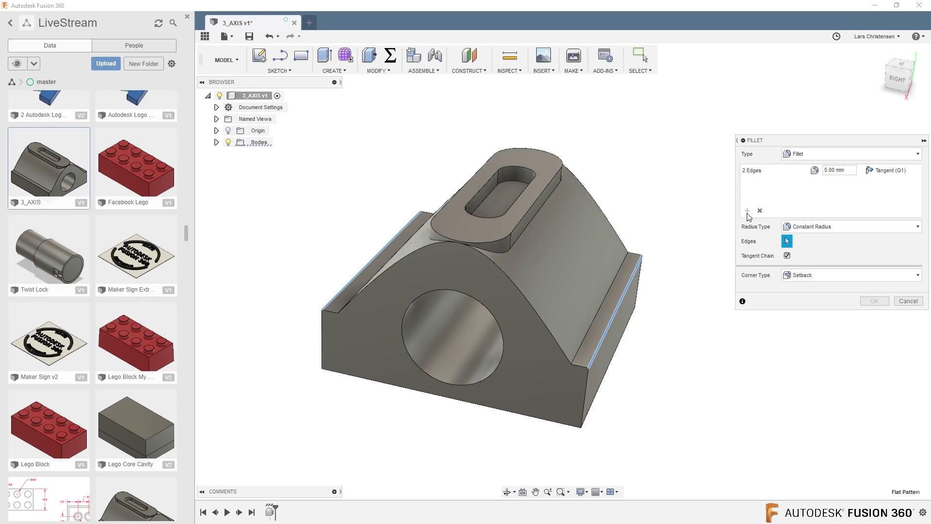
pyautogui.click(587, 409)
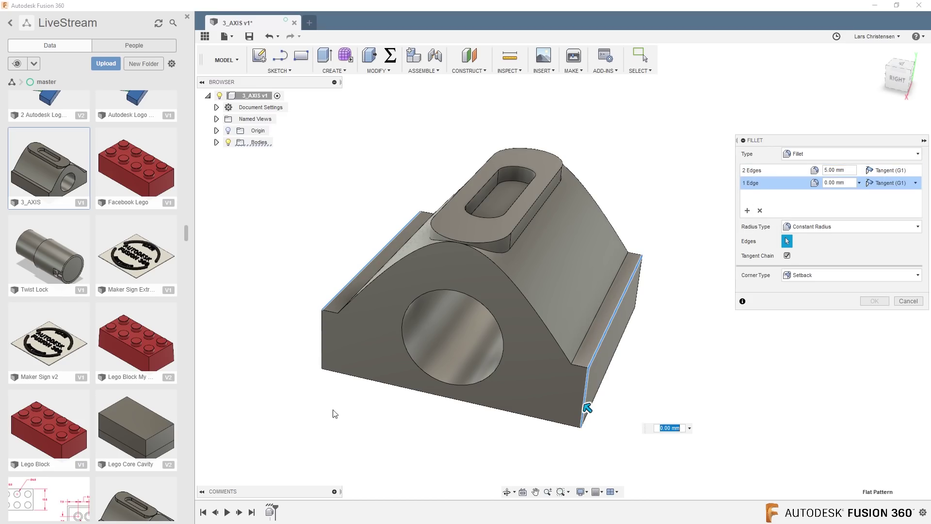
pyautogui.click(323, 346)
pyautogui.keyDown('shift'); pyautogui.moveTo(322, 347); pyautogui.dragTo(468, 388, button='middle'); pyautogui.keyUp('shift')
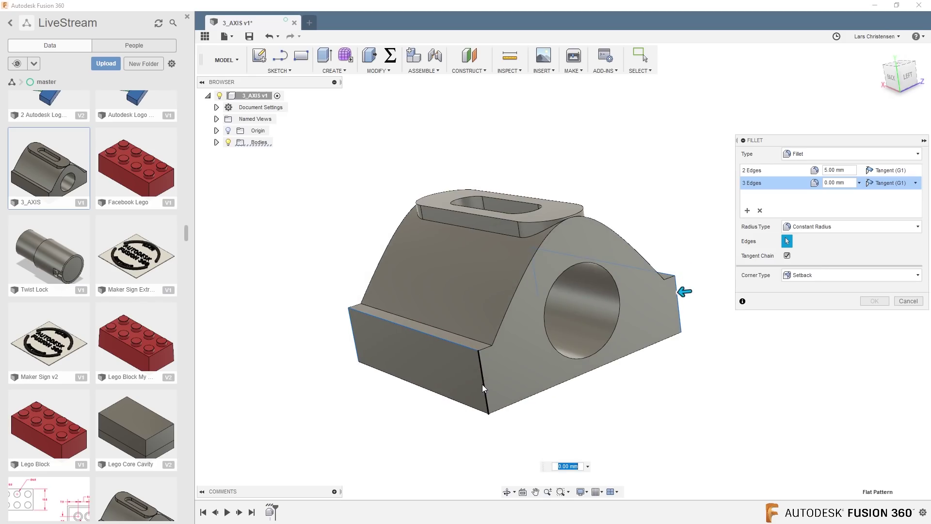
pyautogui.click(482, 384)
pyautogui.keyDown('shift'); pyautogui.moveTo(513, 441); pyautogui.dragTo(474, 410, button='middle'); pyautogui.keyUp('shift')
pyautogui.write('10')
pyautogui.press('Return')
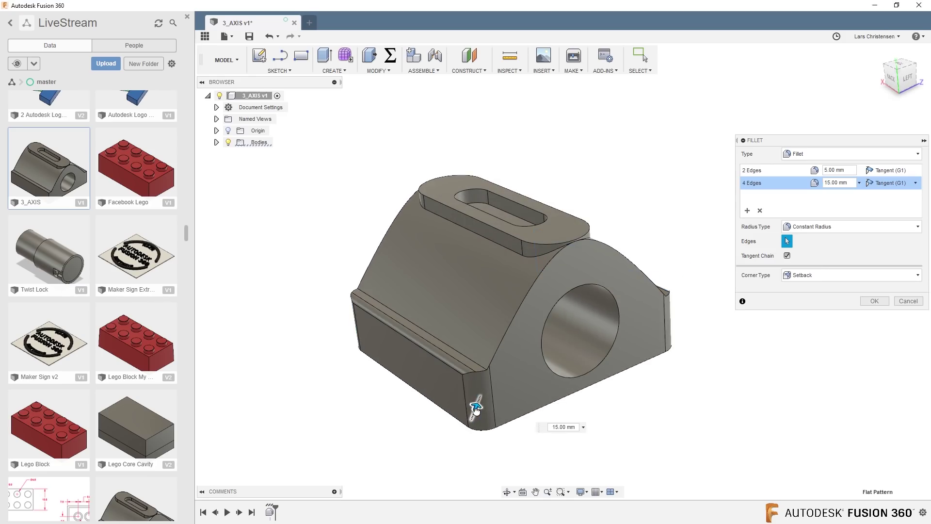
pyautogui.moveTo(474, 409); pyautogui.dragTo(466, 447)
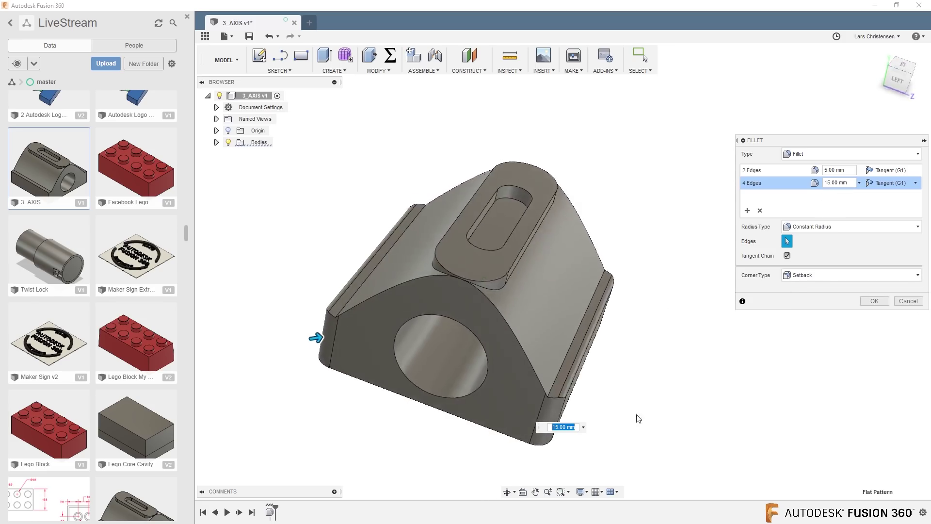
pyautogui.press('Return')
# Edit the fillet feature to add a third set of 1 mm on the floor edges of the upper slot
pyautogui.rightClick(281, 512)
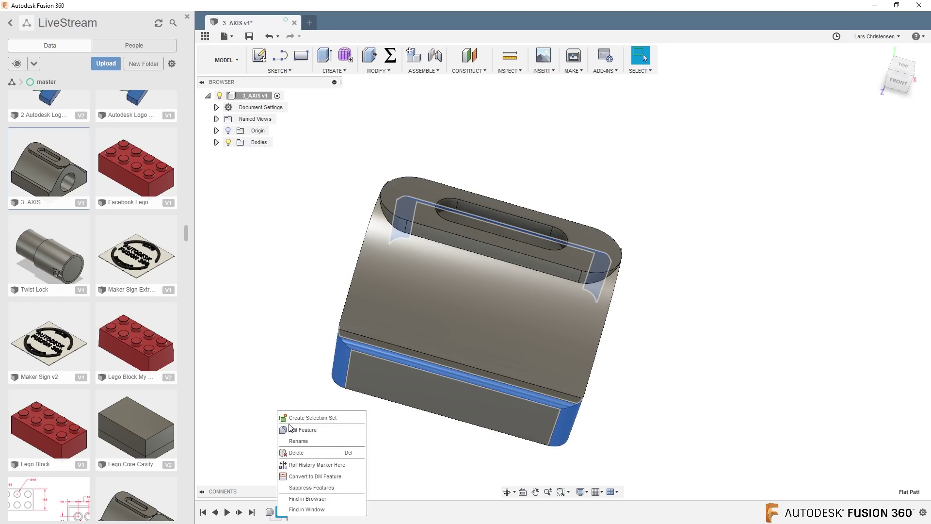
pyautogui.click(303, 428)
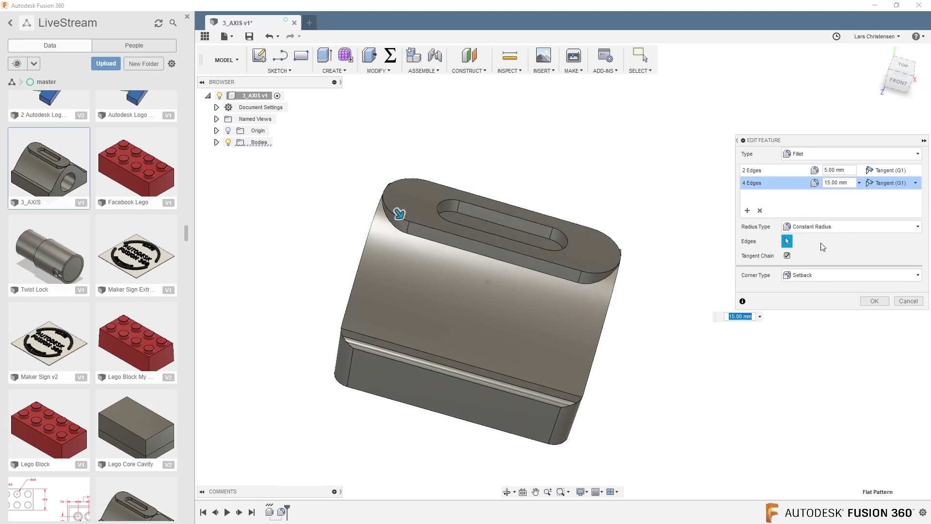
pyautogui.click(750, 212)
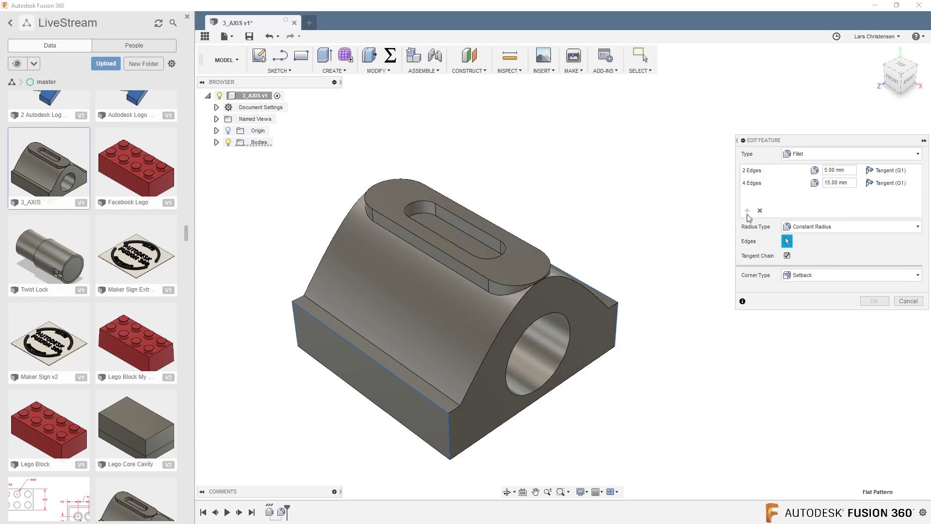
pyautogui.click(444, 220)
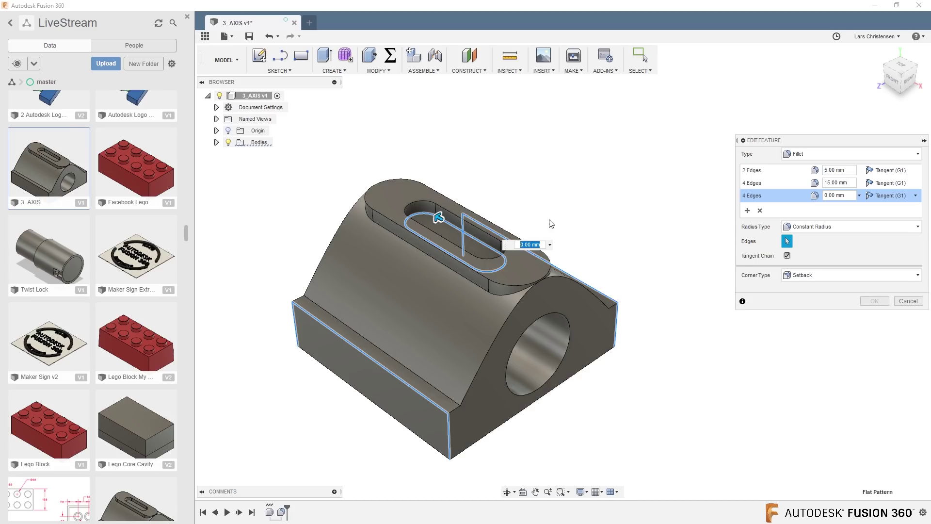
pyautogui.write('1')
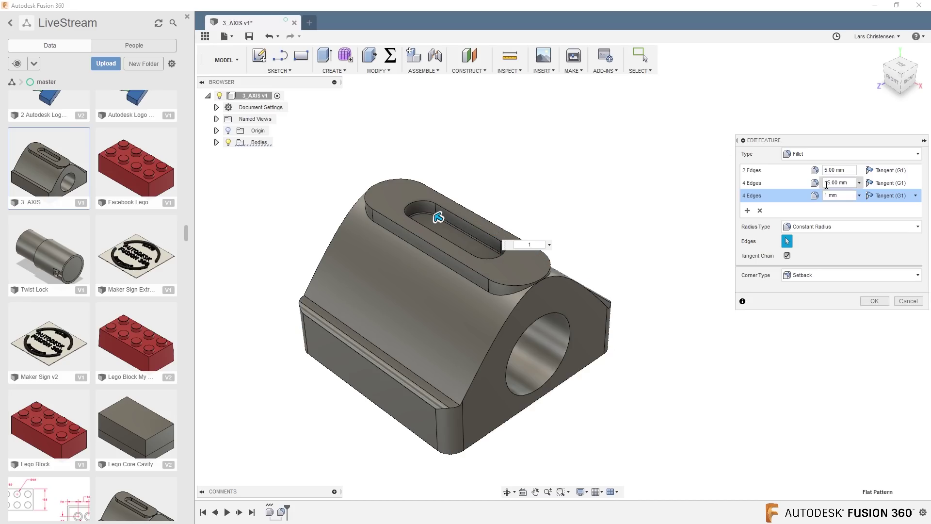
pyautogui.click(874, 301)
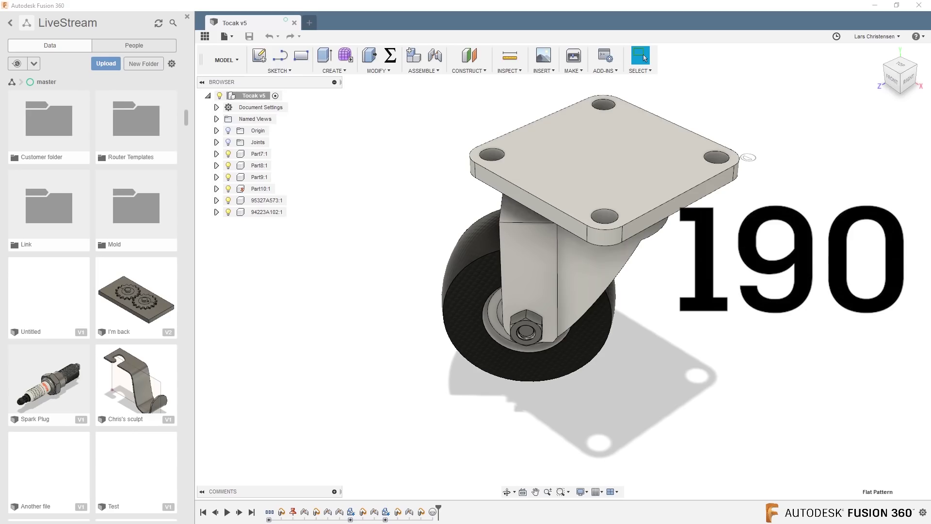
pyautogui.keyDown('shift'); pyautogui.moveTo(324, 287); pyautogui.dragTo(549, 366, button='middle'); pyautogui.keyUp('shift')
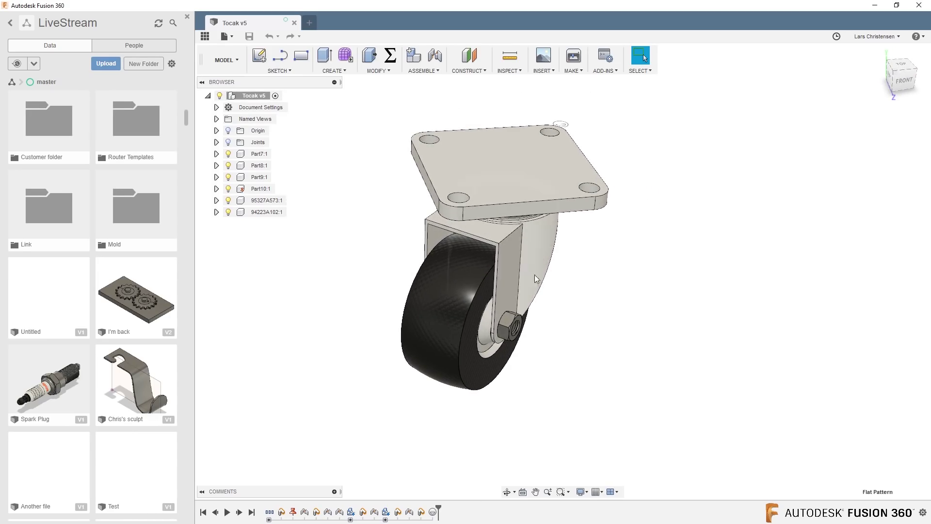
pyautogui.keyDown('shift'); pyautogui.moveTo(590, 320); pyautogui.dragTo(287, 367, button='middle'); pyautogui.keyUp('shift')
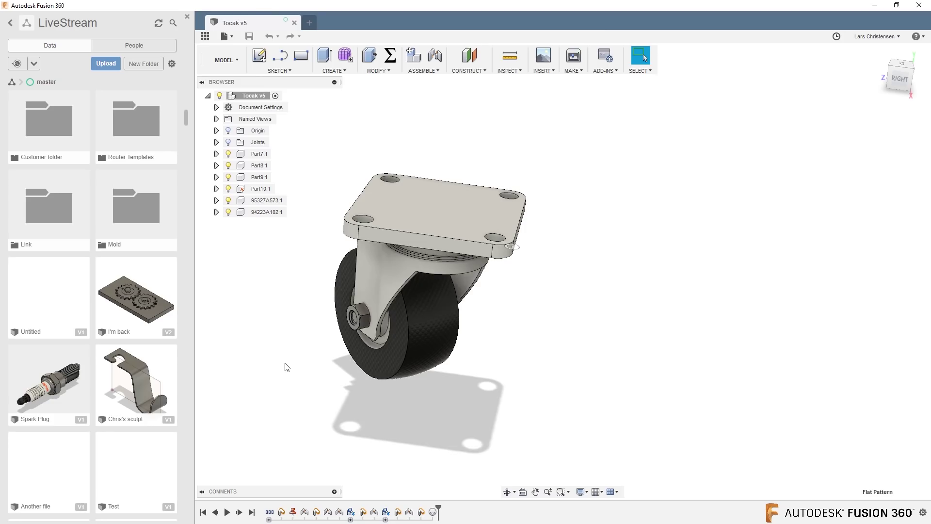
pyautogui.click(346, 72)
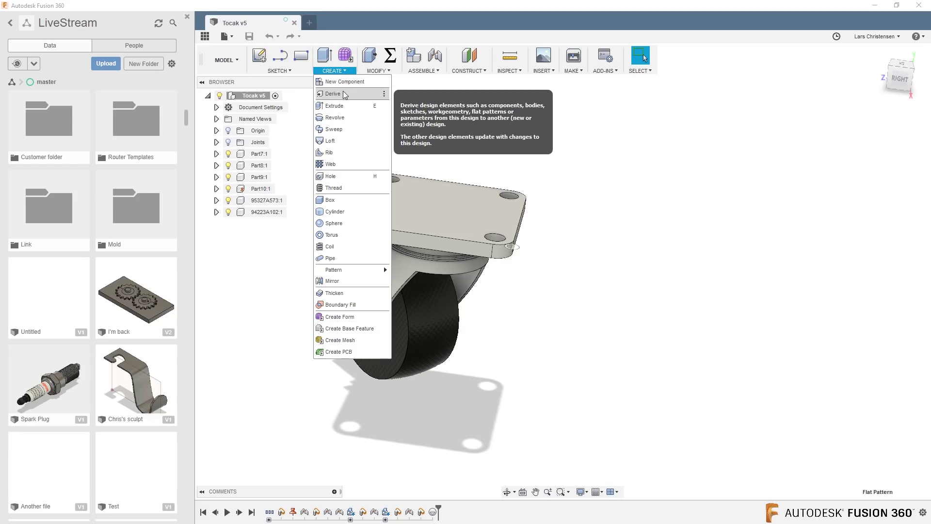
pyautogui.click(639, 231)
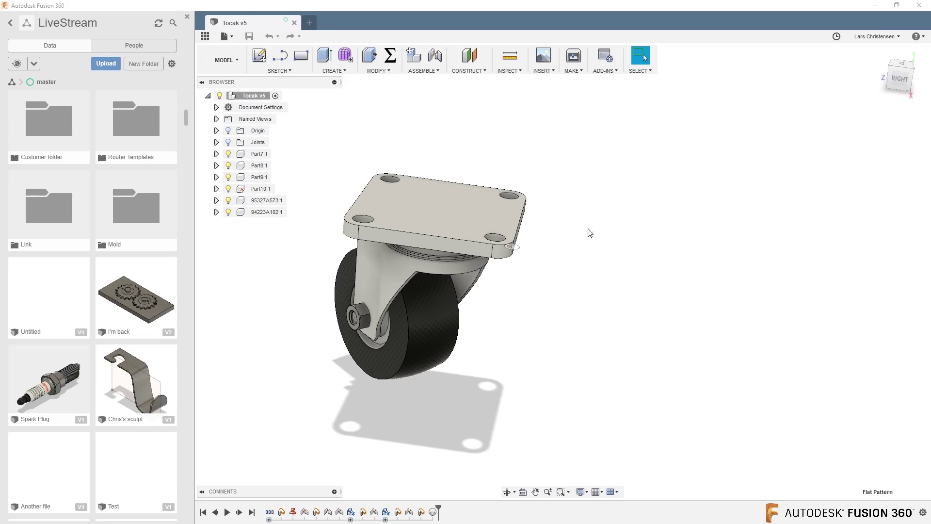
# Derive the caster's top plate component Part10:1 into a new design as a model object
pyautogui.click(261, 189)
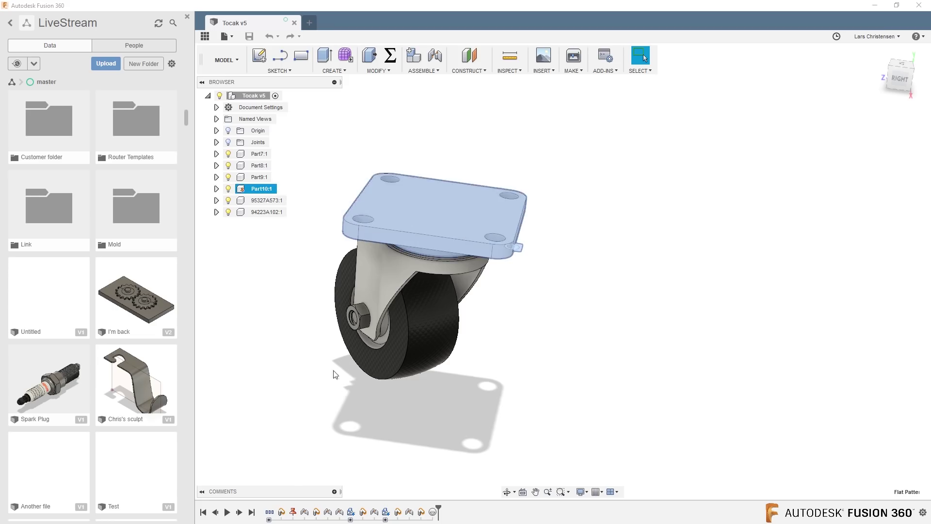
pyautogui.keyDown('shift'); pyautogui.moveTo(456, 299); pyautogui.dragTo(625, 349, button='middle'); pyautogui.keyUp('shift')
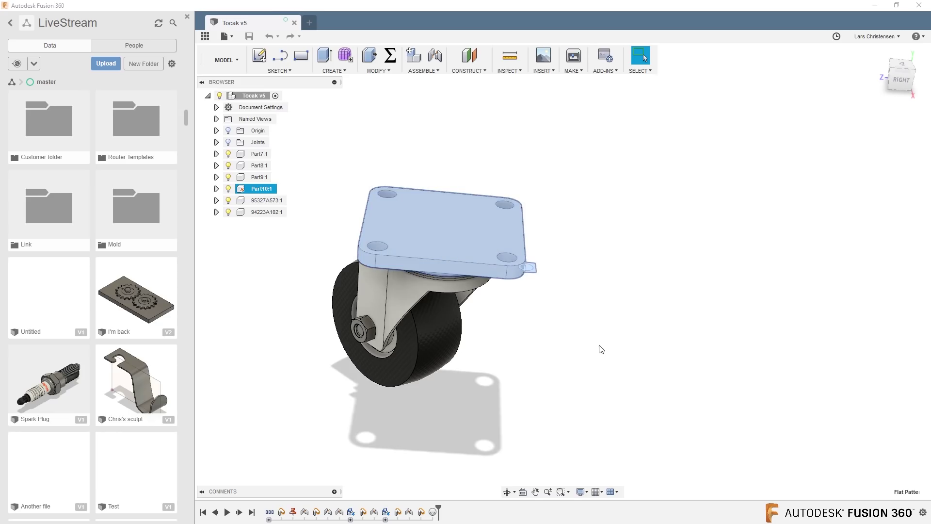
pyautogui.keyDown('shift'); pyautogui.moveTo(488, 231); pyautogui.dragTo(610, 279, button='middle'); pyautogui.keyUp('shift')
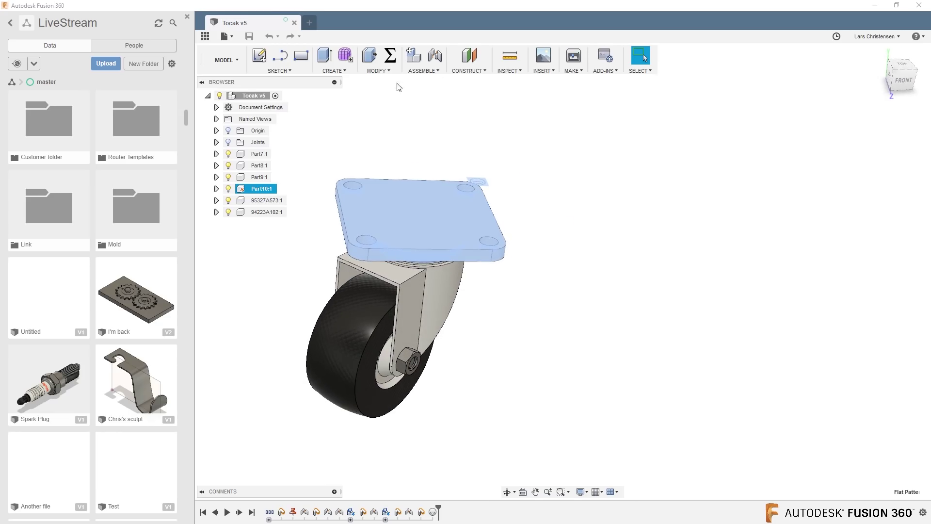
pyautogui.click(334, 70)
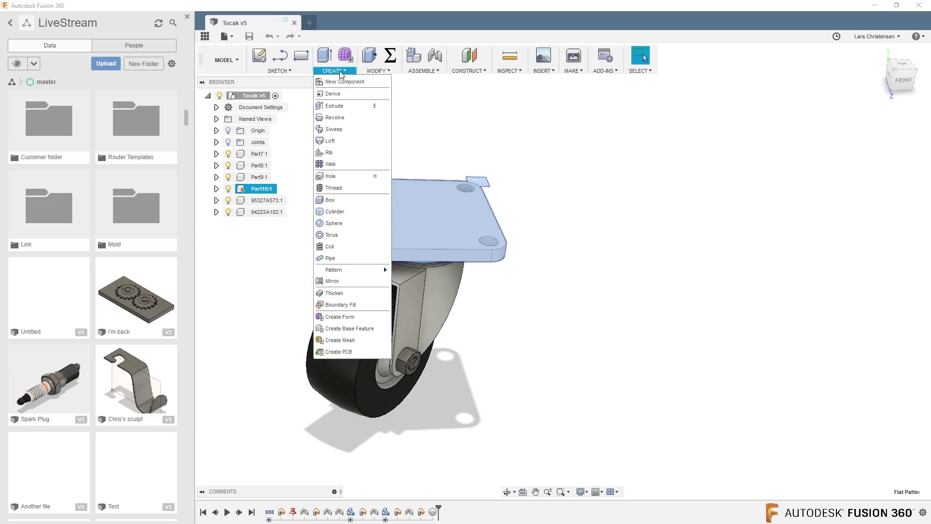
pyautogui.click(330, 89)
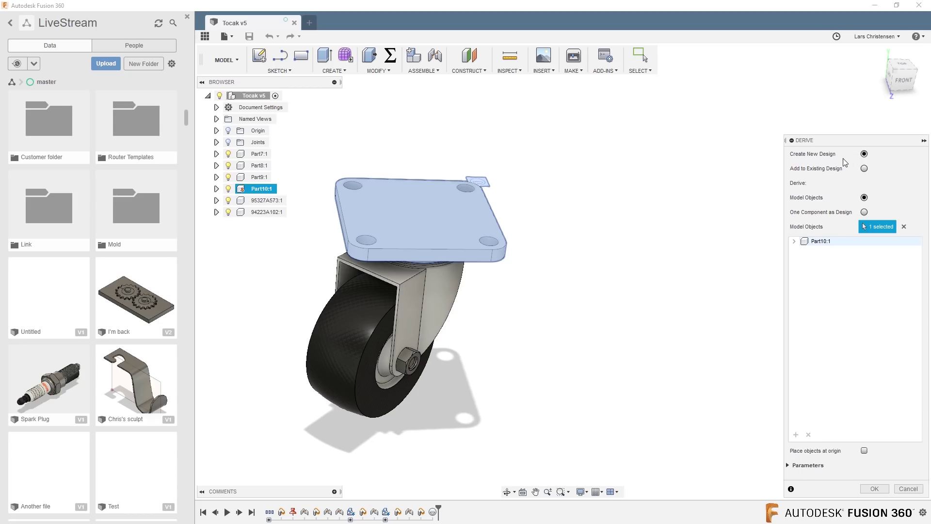
pyautogui.click(873, 489)
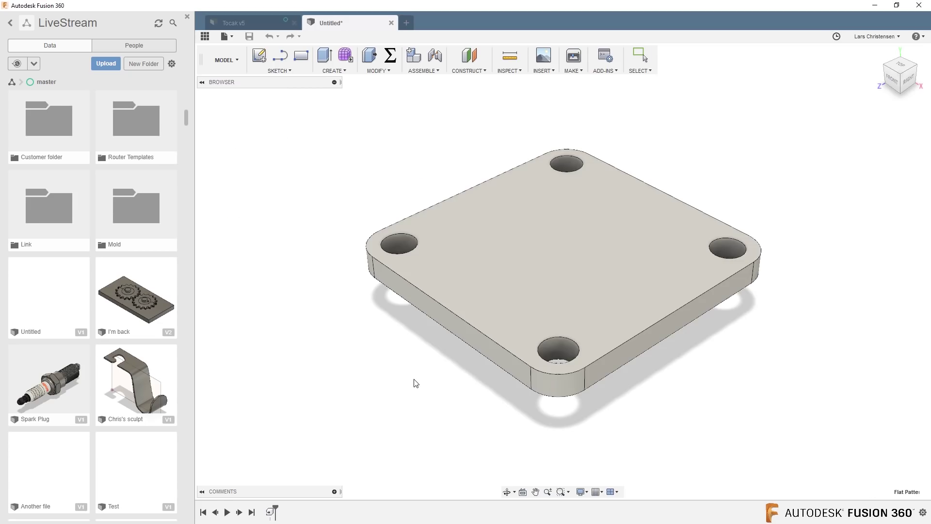
# Compare the derived plate with the source caster assembly in the Tocak design
pyautogui.moveTo(563, 271)
pyautogui.keyDown('shift'); pyautogui.mouseDown(button='middle')
pyautogui.moveTo(599, 276)
pyautogui.moveTo(552, 299)
pyautogui.moveTo(548, 262)
pyautogui.mouseUp(button='middle'); pyautogui.keyUp('shift')
pyautogui.click(279, 22)
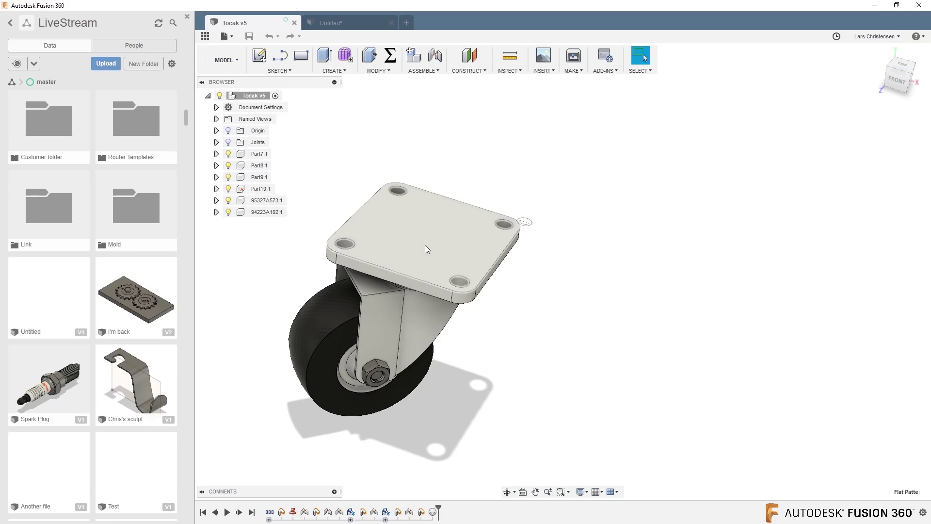
pyautogui.click(363, 21)
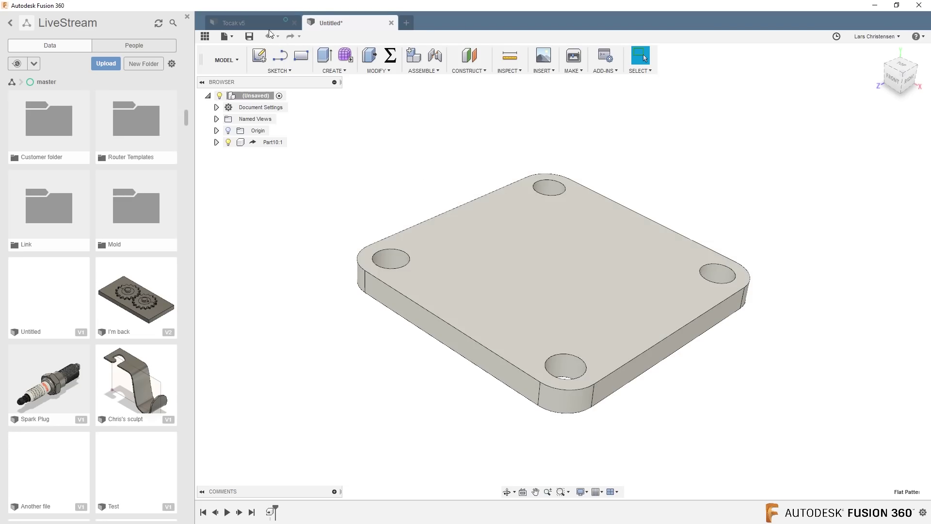
# In the Tocak design, activate component Part10:1 and sketch a circle near the centre of the plate's upper face
pyautogui.click(237, 23)
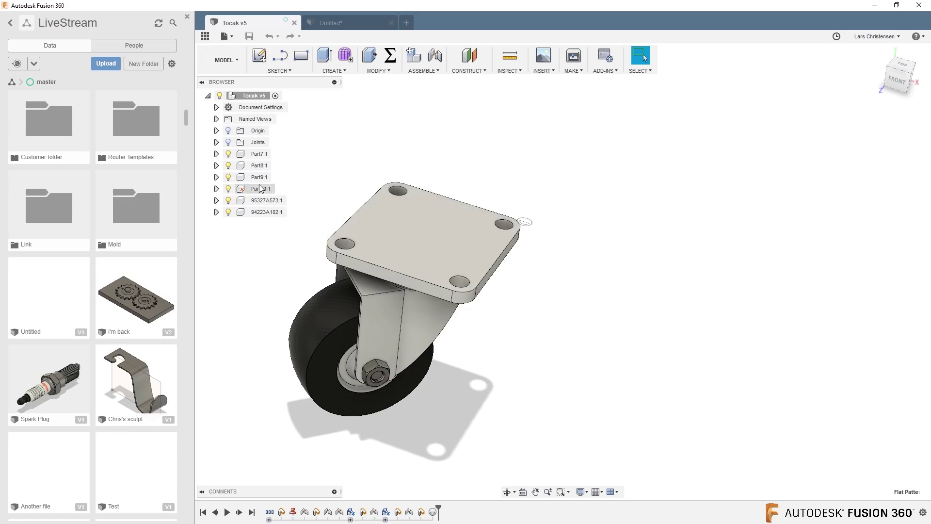
pyautogui.click(281, 188)
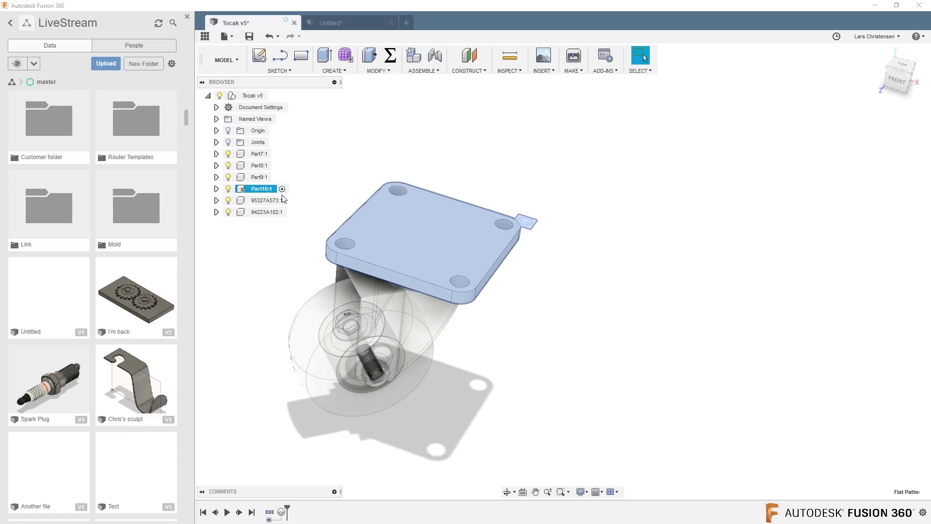
pyautogui.click(349, 177)
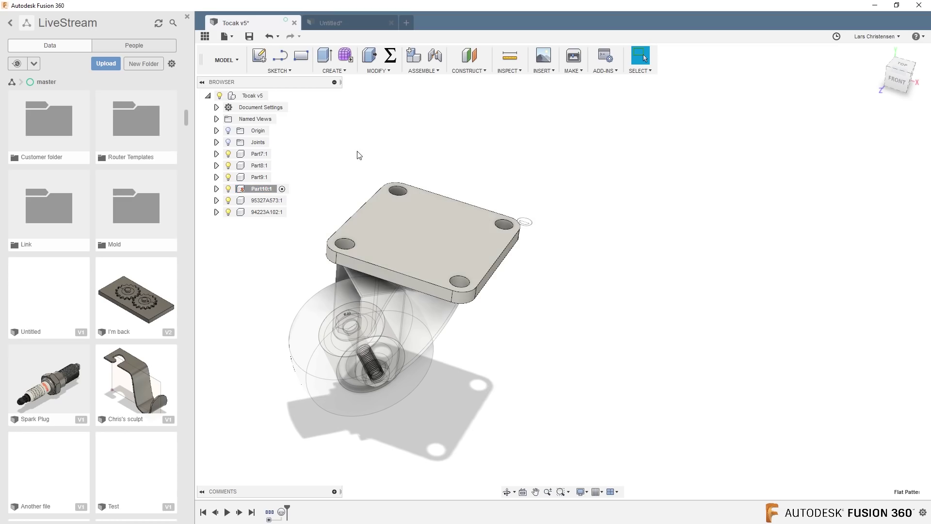
pyautogui.click(262, 57)
pyautogui.click(435, 247)
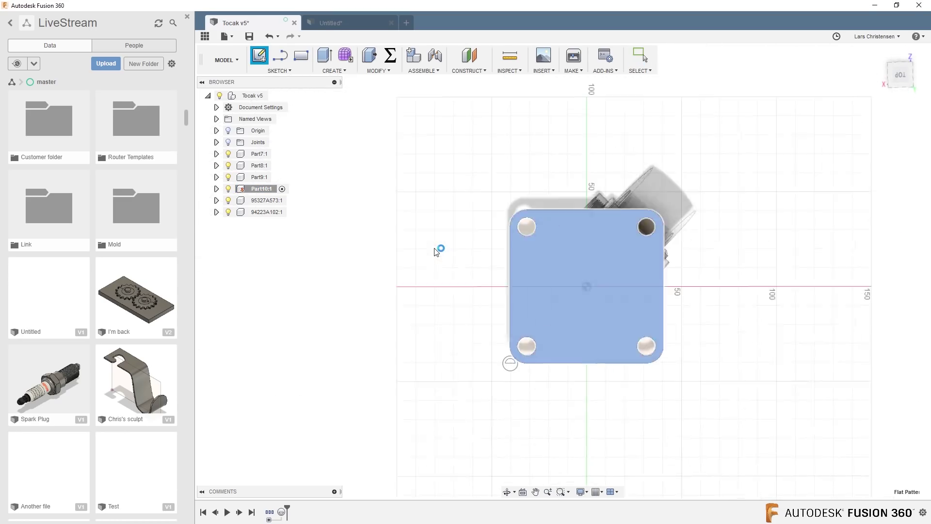
pyautogui.press('c')
pyautogui.click(578, 289)
pyautogui.click(597, 271)
# Extrude the circle 20 mm upward from the plate with the Join operation
pyautogui.press('q')
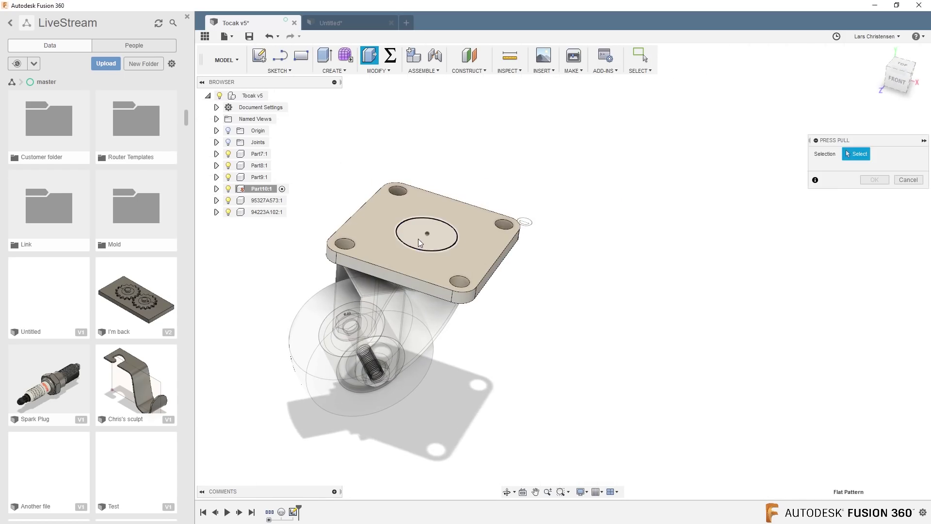
pyautogui.click(419, 238)
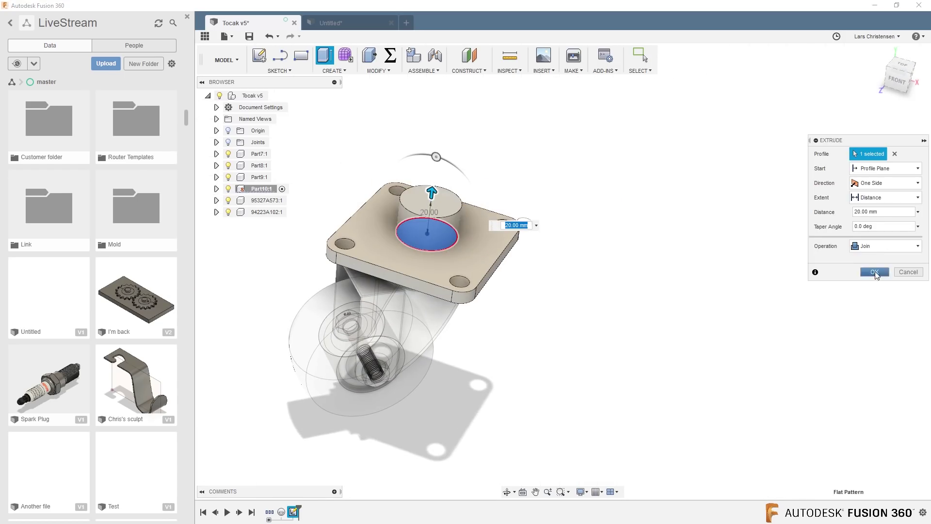
pyautogui.click(875, 272)
pyautogui.keyDown('shift'); pyautogui.moveTo(483, 153); pyautogui.dragTo(422, 138, button='middle'); pyautogui.keyUp('shift')
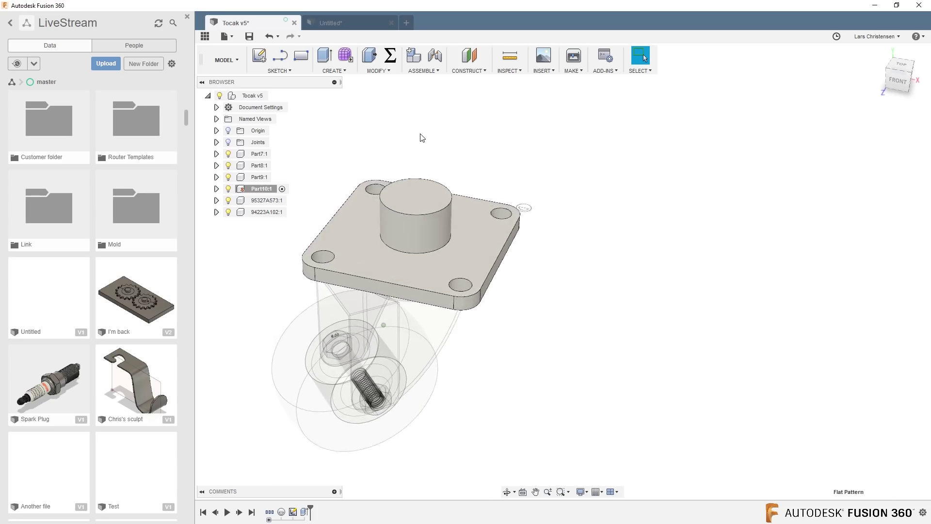
# Save the Tocak design with the version description "User Saved" and update the derived plate in the untitled design
pyautogui.click(248, 37)
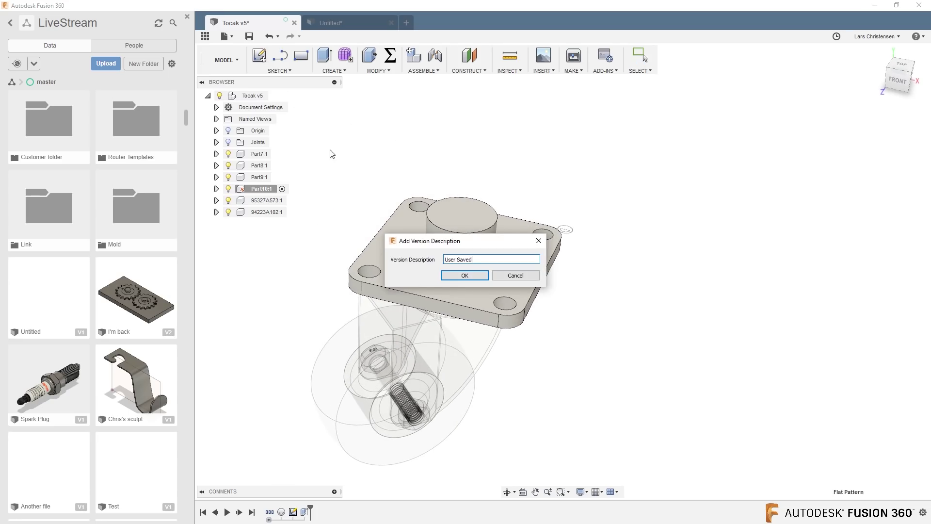
pyautogui.click(465, 275)
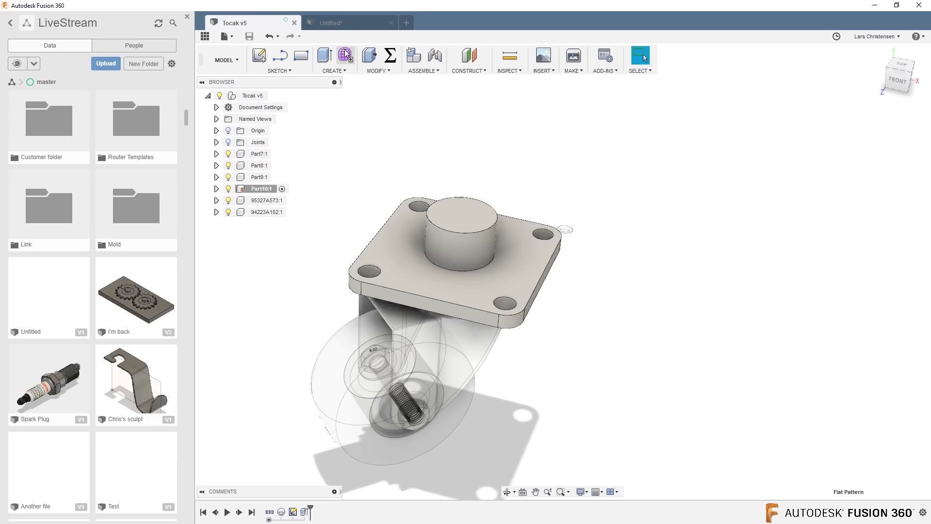
pyautogui.click(354, 25)
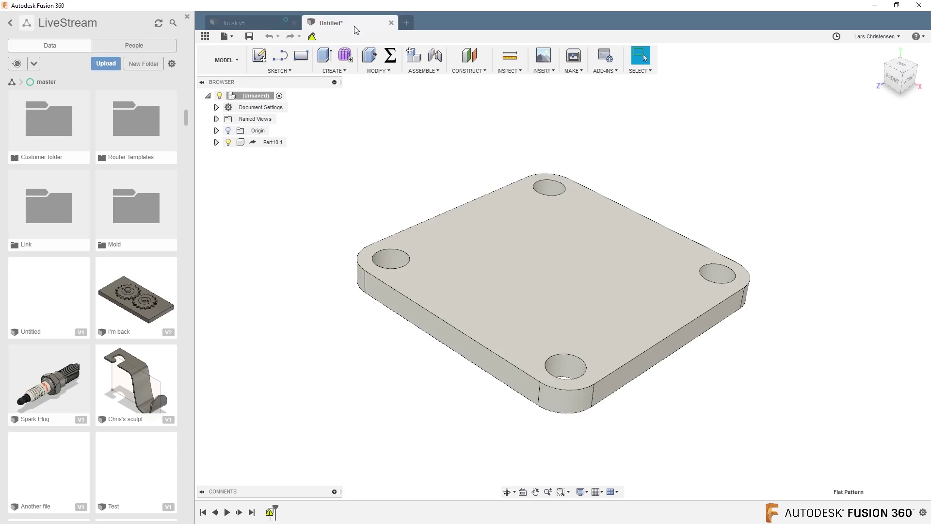
pyautogui.click(312, 38)
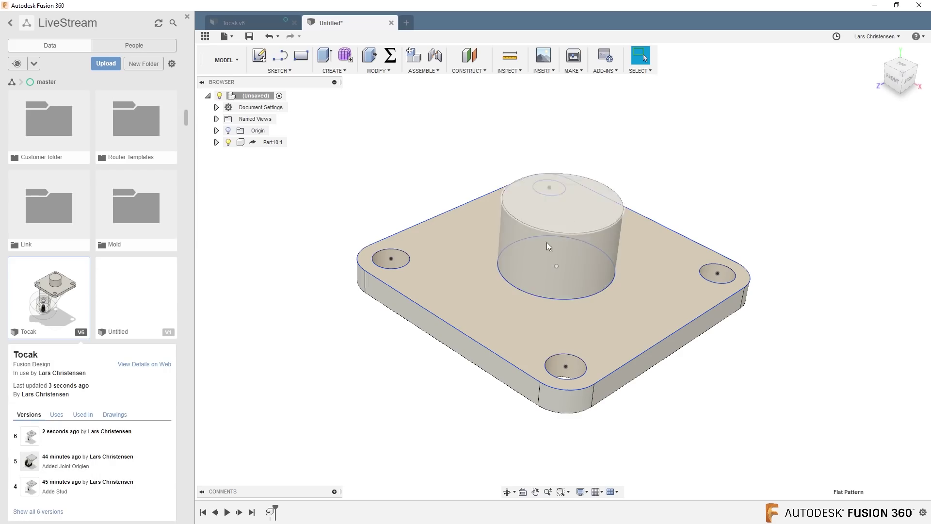
pyautogui.keyDown('shift'); pyautogui.moveTo(332, 148); pyautogui.dragTo(347, 217, button='middle'); pyautogui.keyUp('shift')
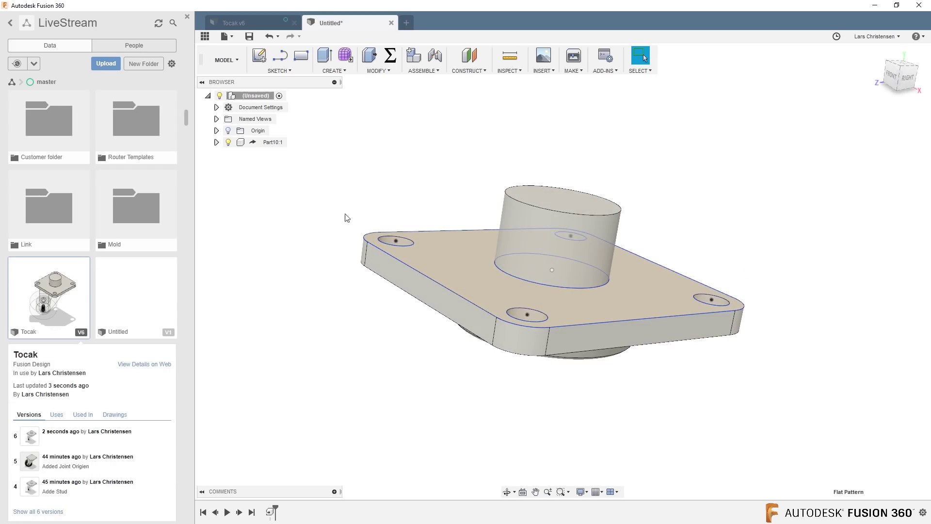
# Compare the plate and boss in the Tocak source design with the derived plate in the untitled design
pyautogui.click(285, 27)
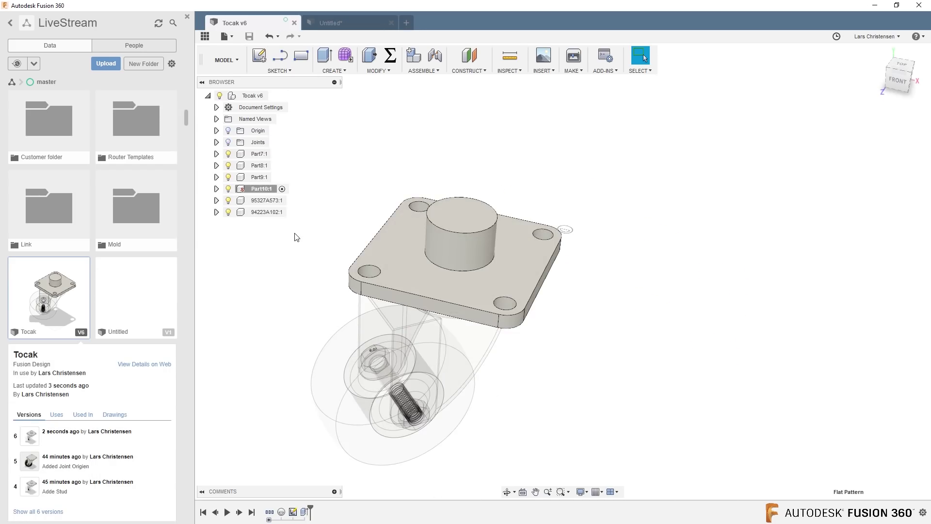
pyautogui.keyDown('shift'); pyautogui.moveTo(574, 213); pyautogui.dragTo(523, 257, button='middle'); pyautogui.keyUp('shift')
pyautogui.keyDown('shift'); pyautogui.moveTo(422, 221); pyautogui.dragTo(361, 85, button='middle'); pyautogui.keyUp('shift')
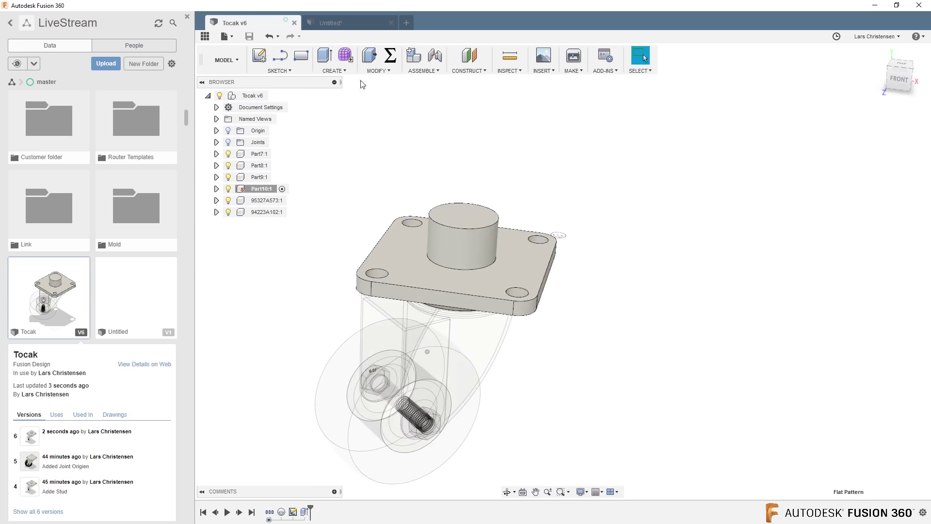
pyautogui.click(357, 27)
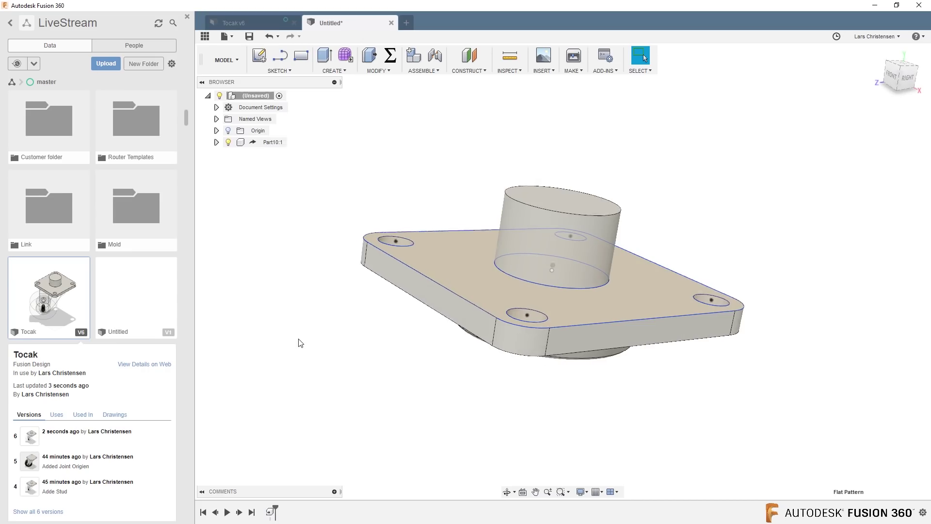
pyautogui.keyDown('shift'); pyautogui.moveTo(301, 339); pyautogui.dragTo(304, 359, button='middle'); pyautogui.keyUp('shift')
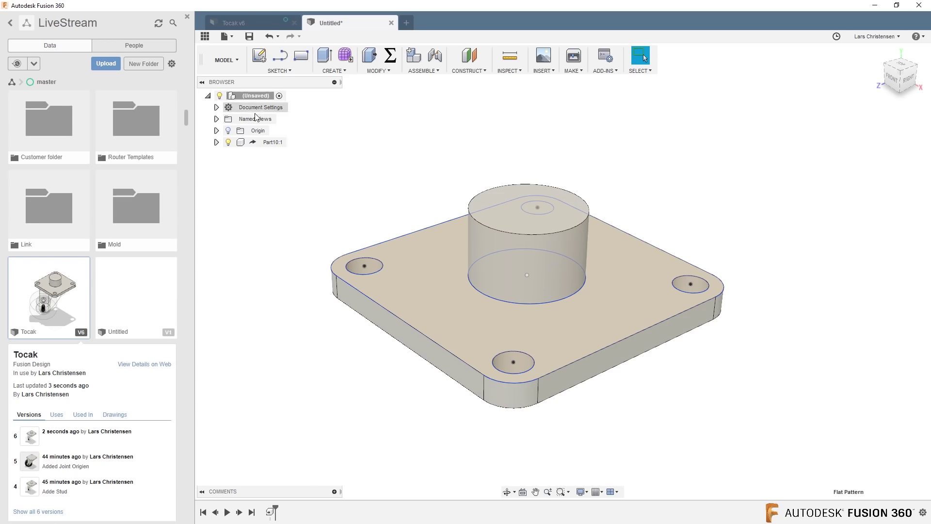
# In the untitled design, start a sketch on the vertical origin plane and draw a rectangle about 11 by 6 mm above the boss
pyautogui.click(259, 56)
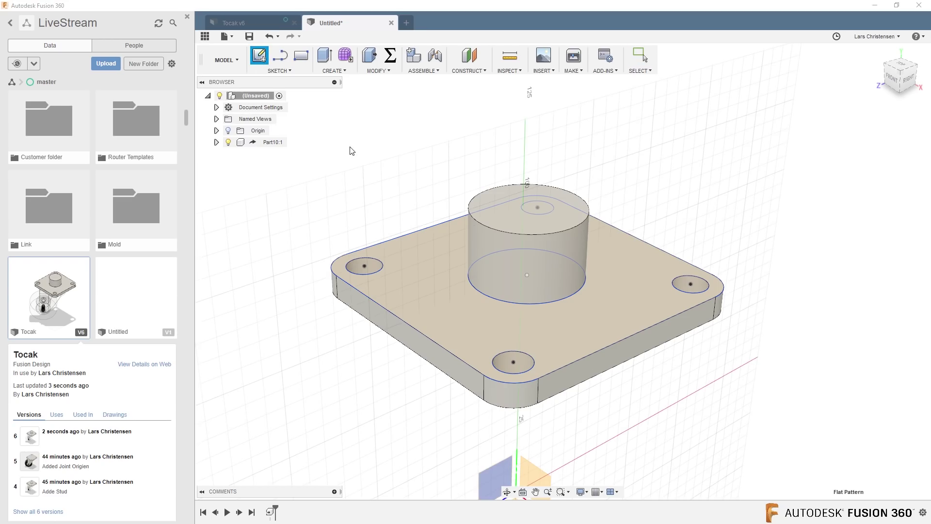
pyautogui.click(496, 476)
pyautogui.scroll(3, 476, 164)
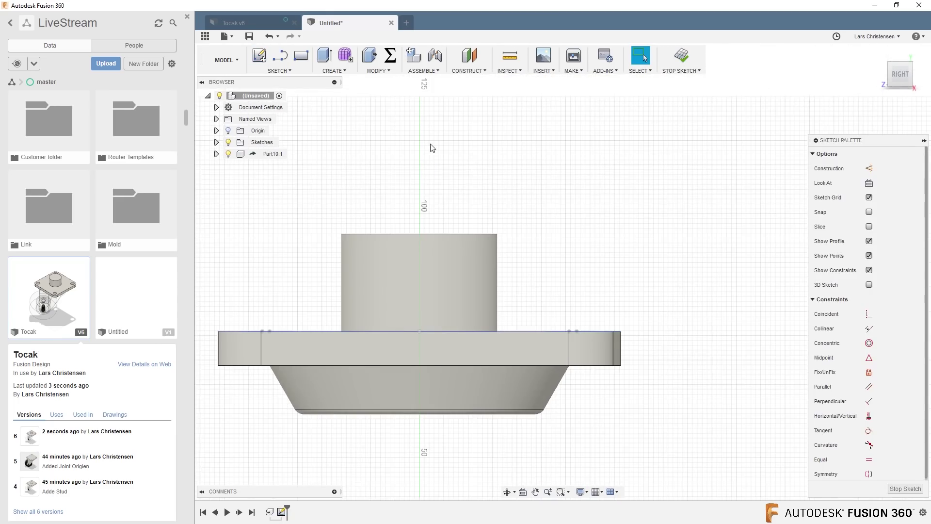
pyautogui.press('r')
pyautogui.click(383, 172)
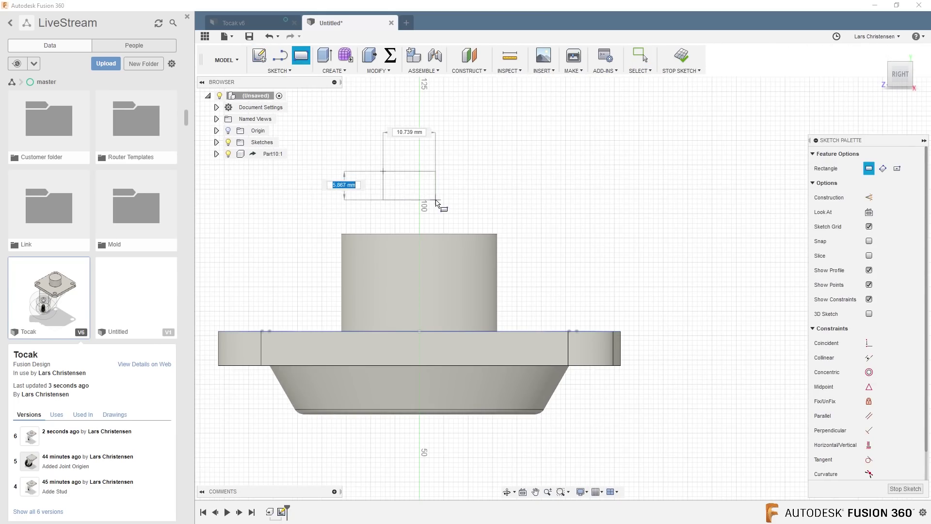
pyautogui.click(435, 200)
# Project the boss's top edge into the sketch, centre the rectangle's upper side on it with a Midpoint constraint, and finish the sketch
pyautogui.press('p')
pyautogui.click(444, 234)
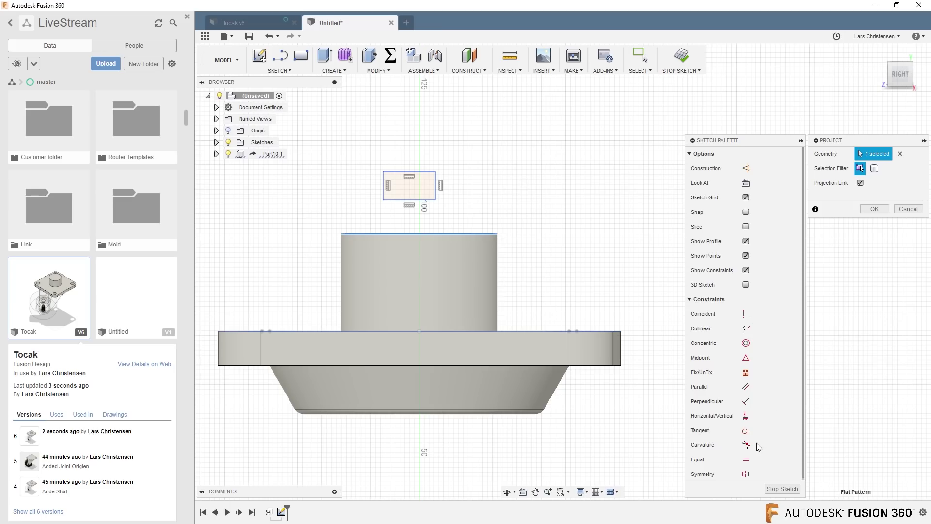
pyautogui.click(746, 357)
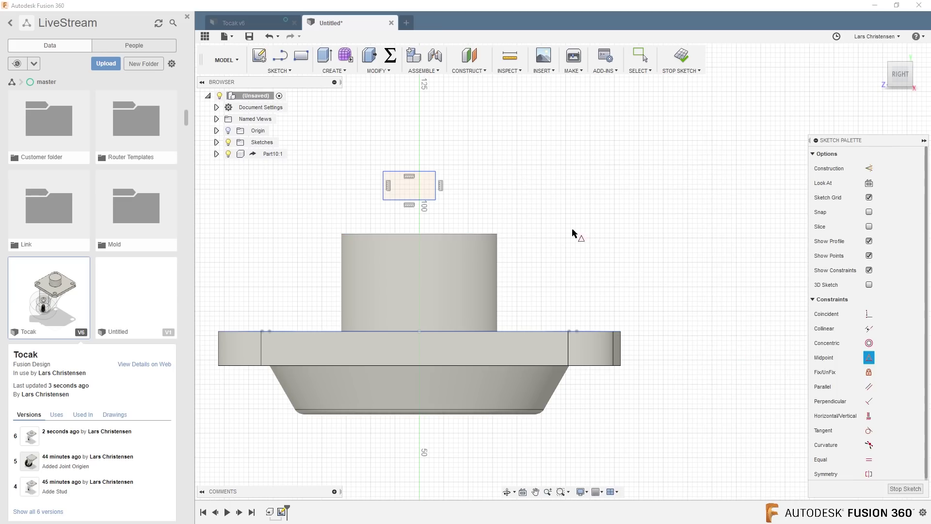
pyautogui.click(419, 235)
pyautogui.click(906, 489)
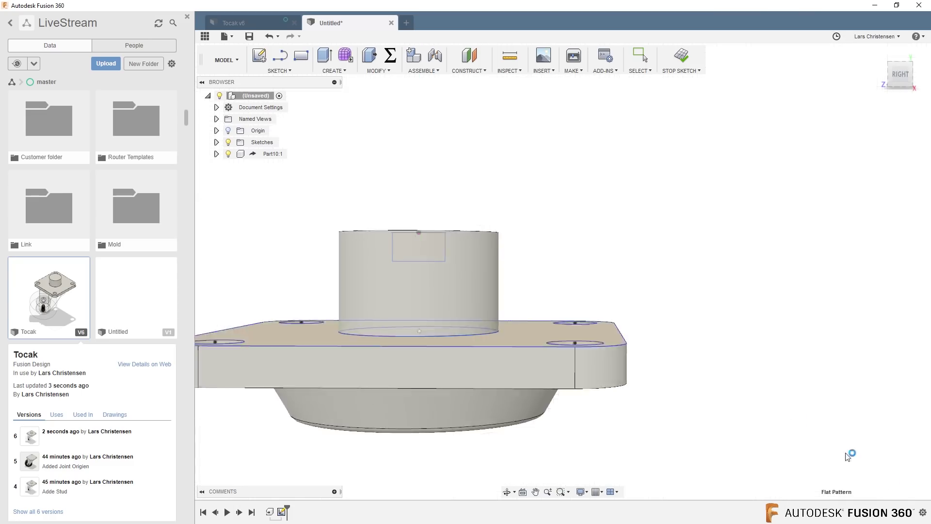
# Extrude the rectangle from its profile plane in the Symmetric direction to cut a slot across the full top of the boss
pyautogui.press('q')
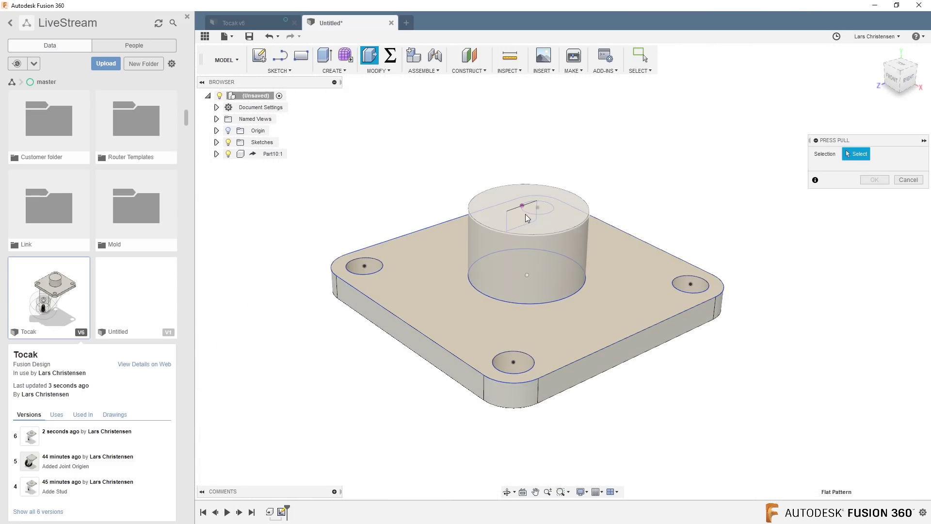
pyautogui.click(533, 233)
pyautogui.click(535, 247)
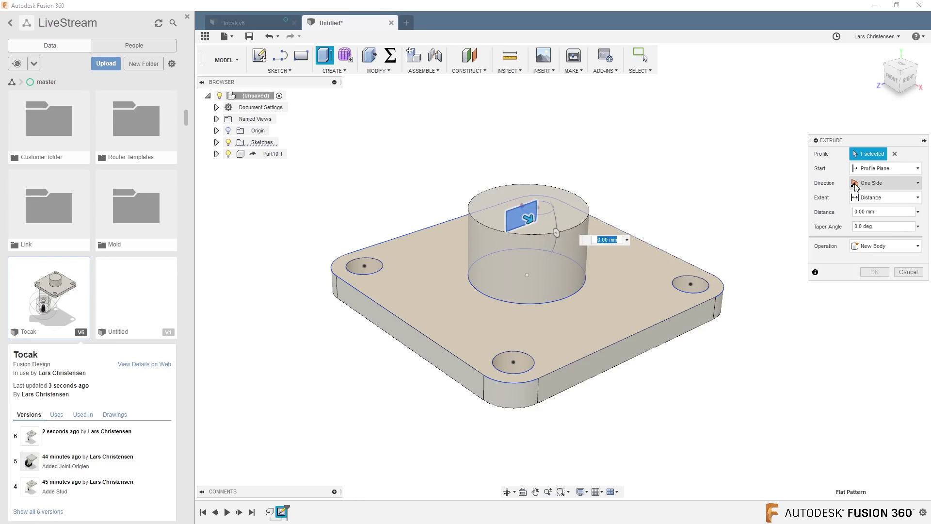
pyautogui.click(878, 198)
pyautogui.click(884, 168)
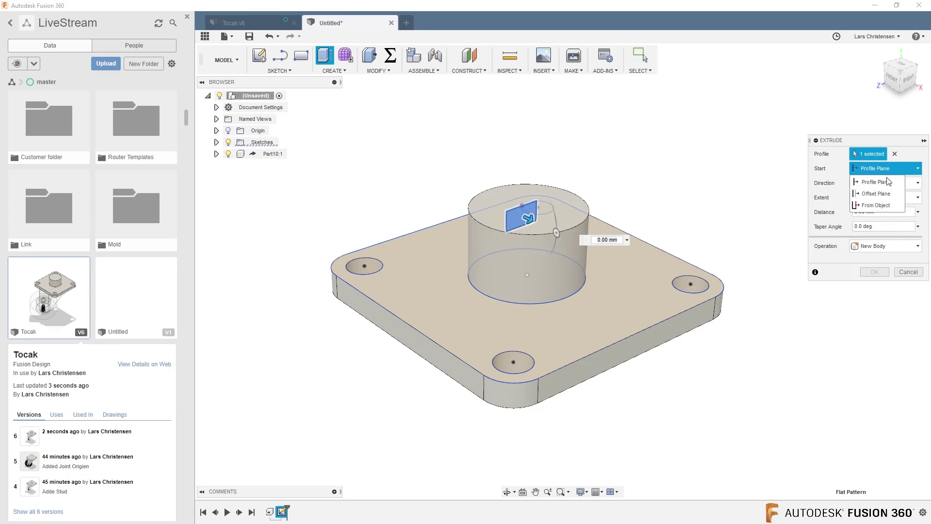
pyautogui.click(884, 182)
pyautogui.click(884, 183)
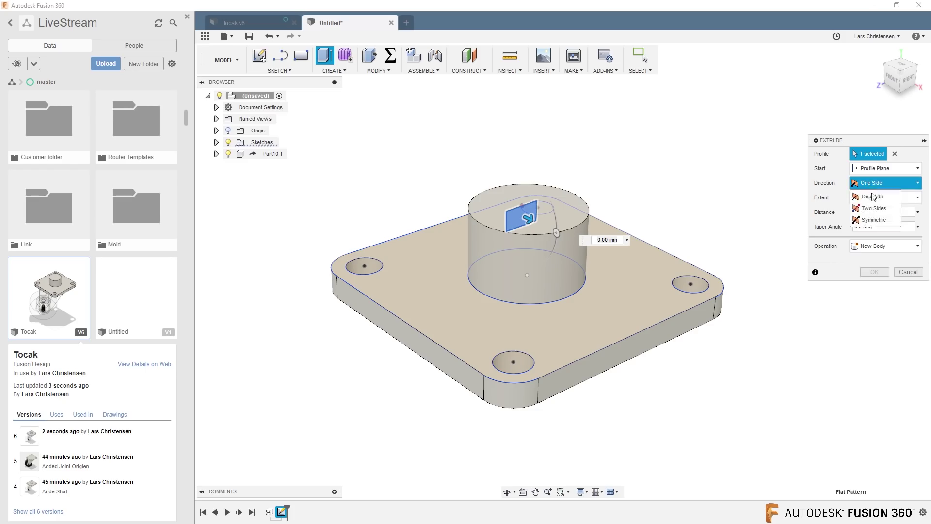
pyautogui.click(877, 222)
pyautogui.moveTo(529, 219); pyautogui.dragTo(656, 282)
pyautogui.click(873, 286)
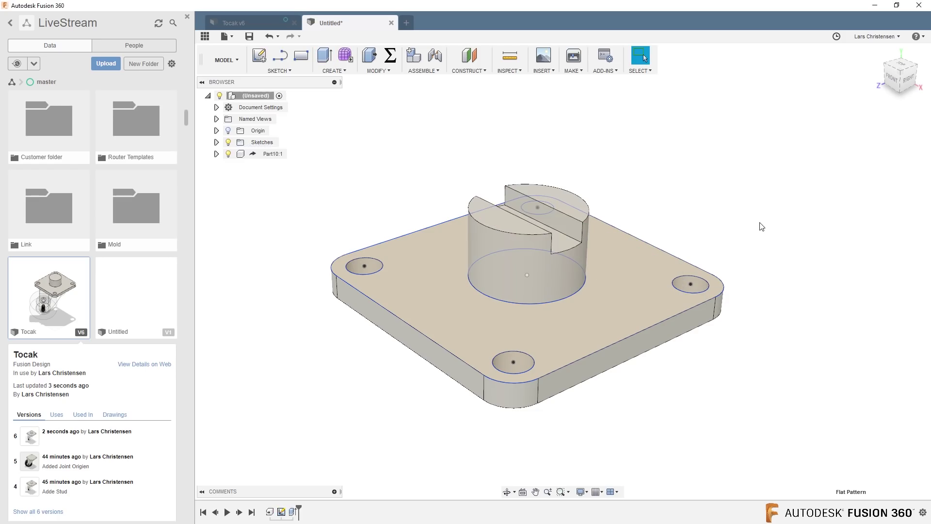
# Inspect the slotted boss and save the derived design as Untitled in the LiveStream master folder
pyautogui.scroll(1, 724, 323)
pyautogui.keyDown('shift'); pyautogui.moveTo(722, 319); pyautogui.dragTo(516, 144, button='middle'); pyautogui.keyUp('shift')
pyautogui.keyDown('shift'); pyautogui.moveTo(546, 331); pyautogui.dragTo(461, 265, button='middle'); pyautogui.keyUp('shift')
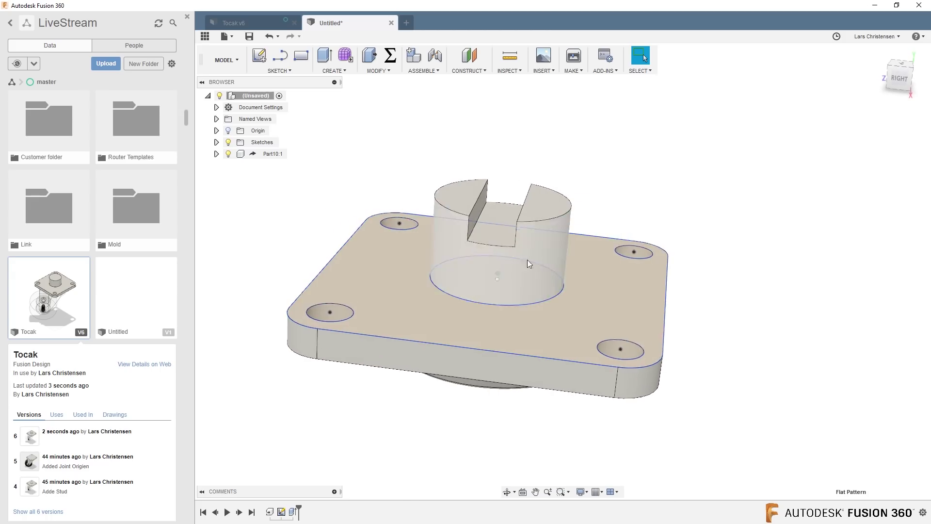
pyautogui.click(249, 36)
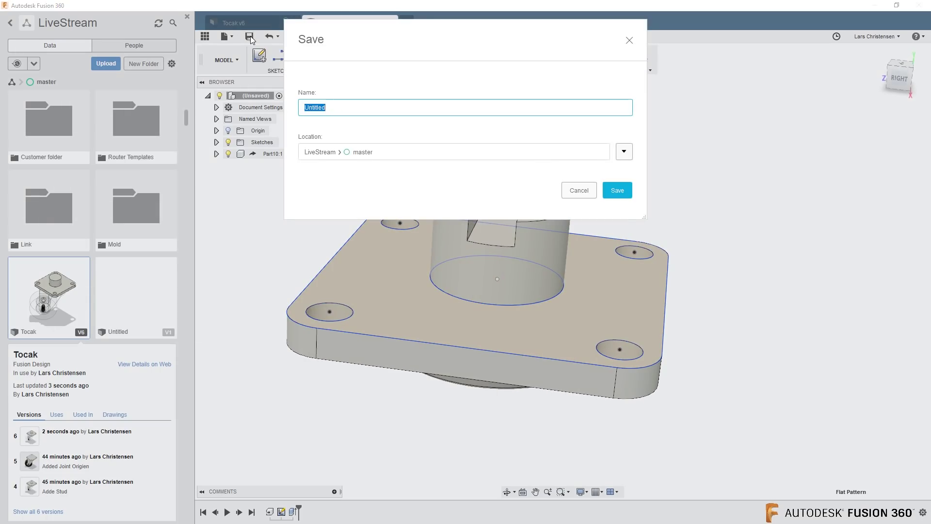
pyautogui.click(618, 190)
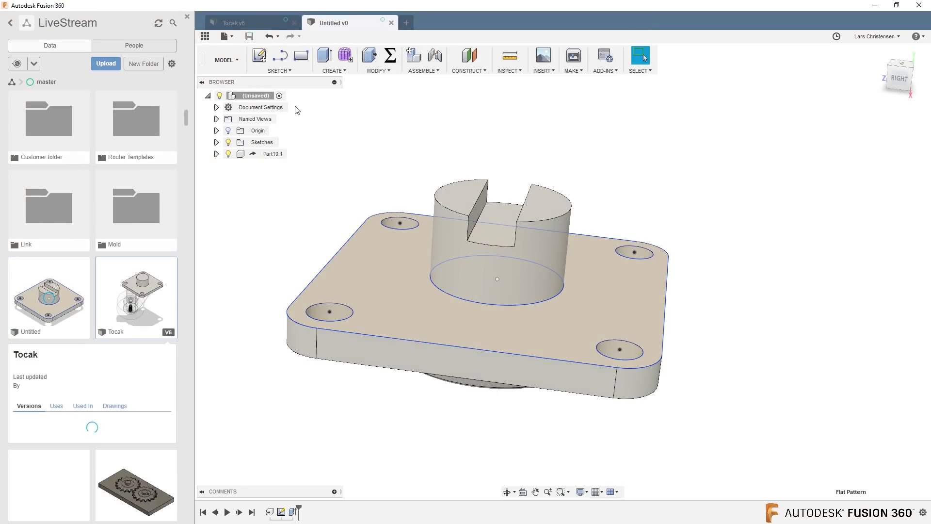
# Switch to the Tocak design and check the boss on its source plate for the slot
pyautogui.click(248, 23)
pyautogui.keyDown('shift'); pyautogui.moveTo(525, 263); pyautogui.dragTo(493, 202, button='middle'); pyautogui.keyUp('shift')
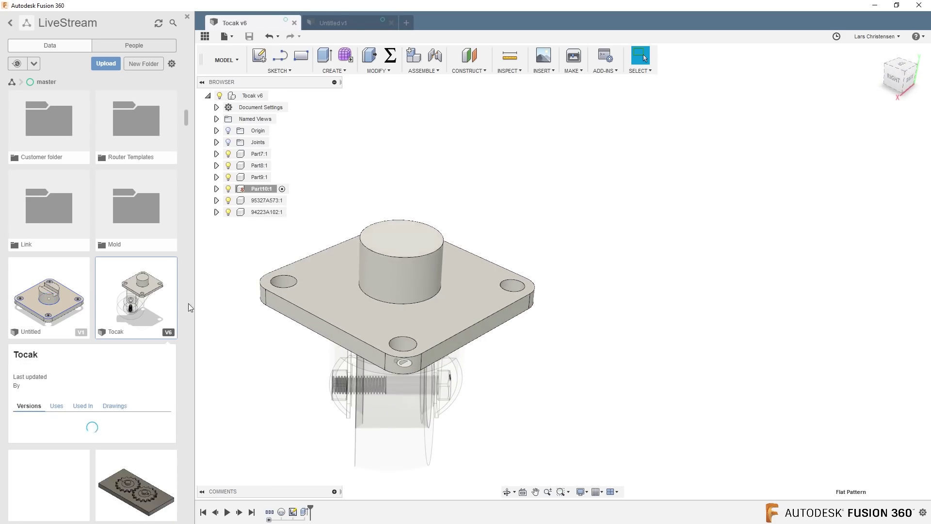